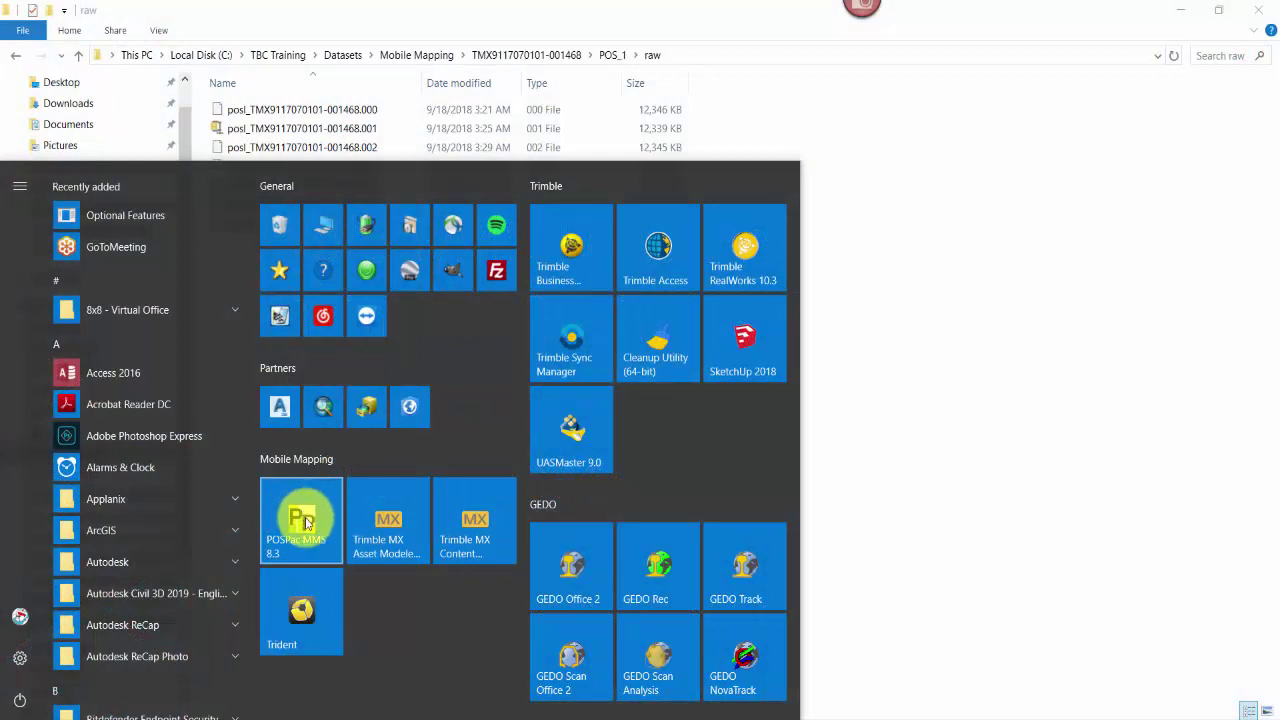
Launch POSPac MMS 8.3 and create a new default project containing Mission 1
left_click(300, 519)
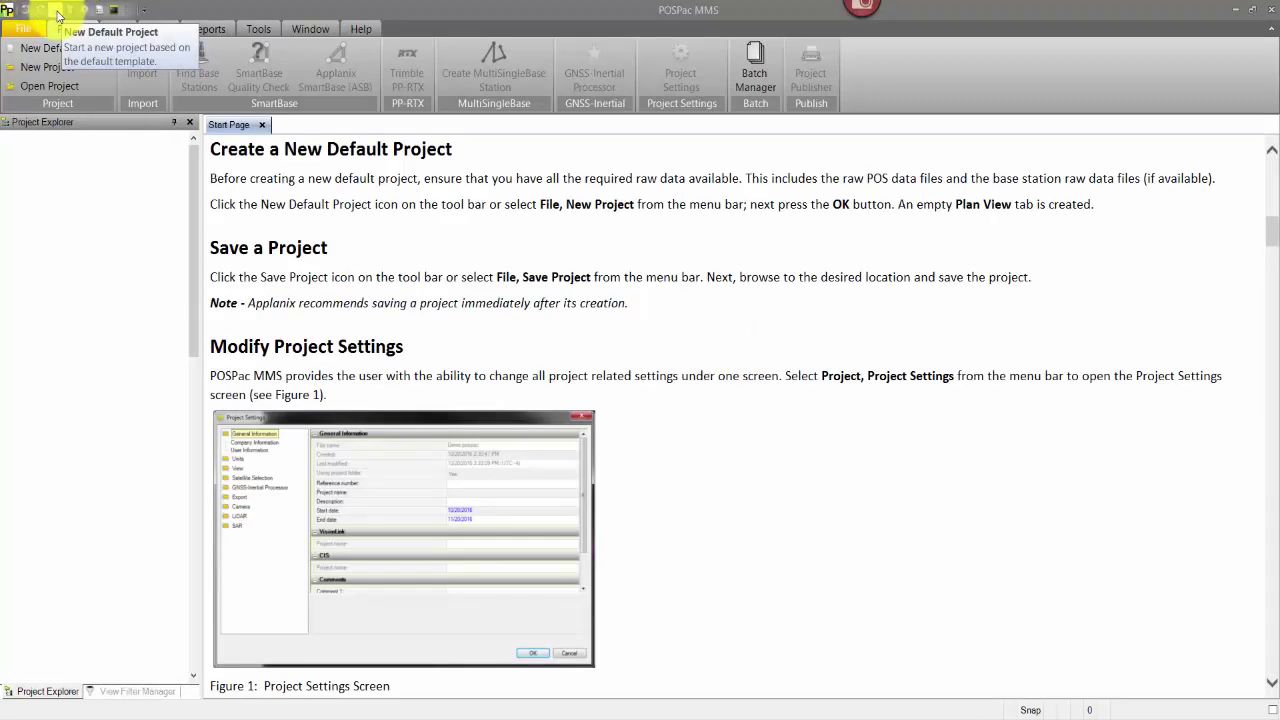
left_click(57, 12)
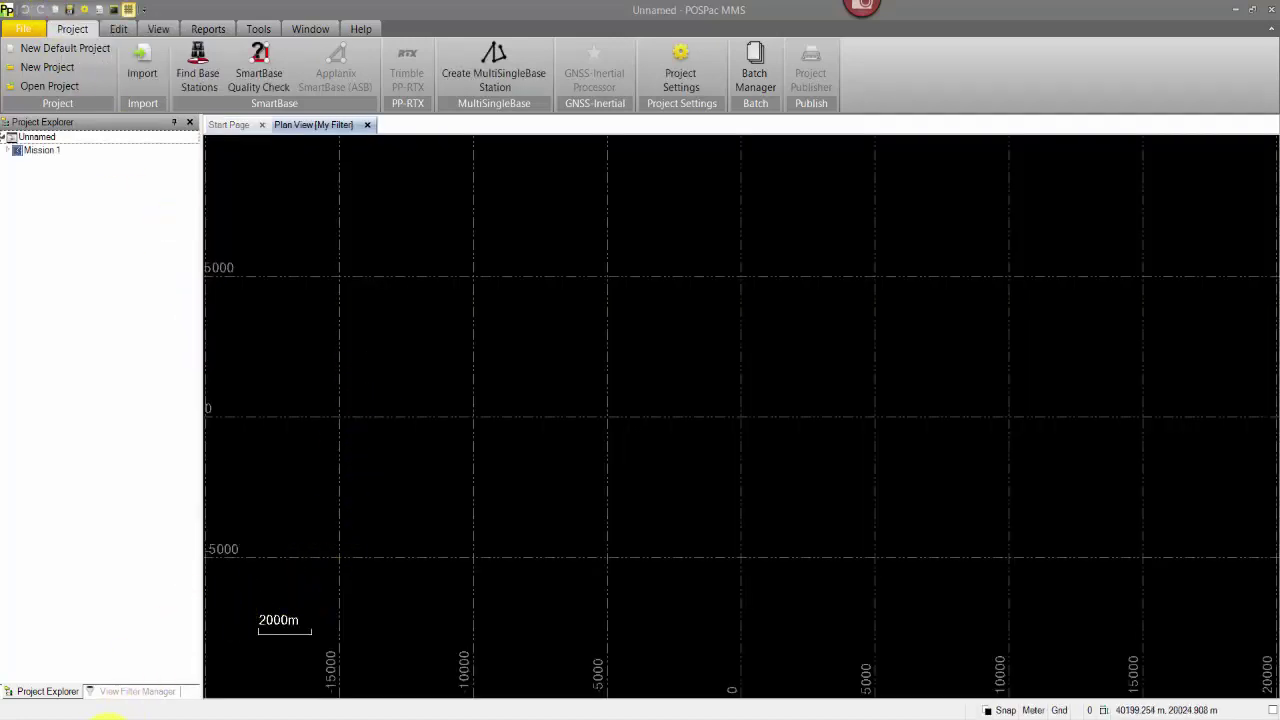
Drag the raw POS data files from the raw folder into the POSPac plan view
mouse_move(108, 716)
left_click(240, 660)
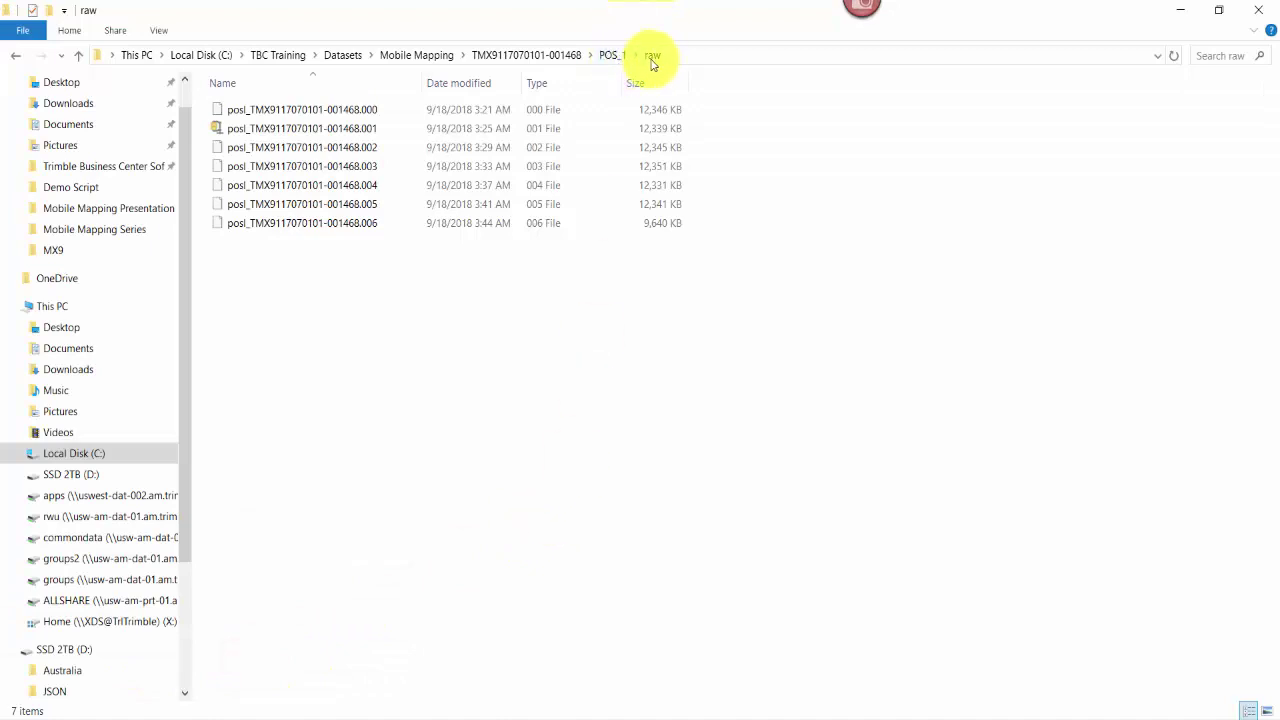
left_click(330, 113)
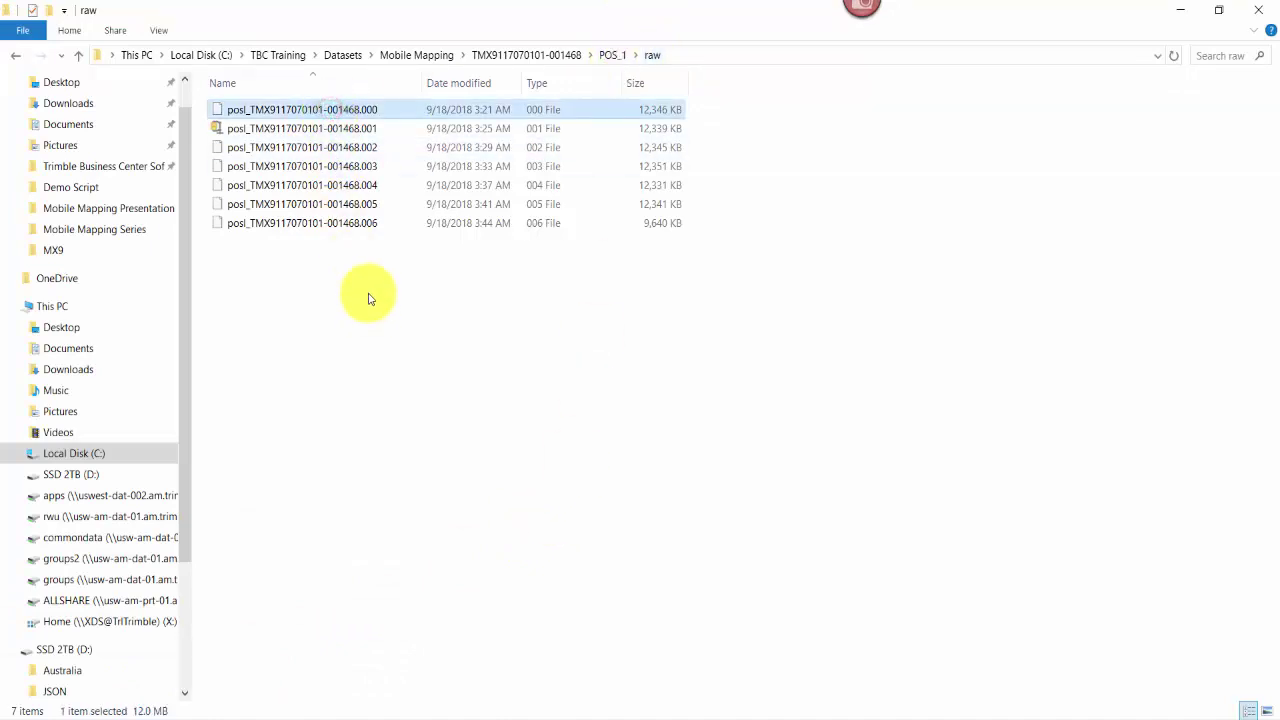
left_click_drag(340, 111, 536, 438)
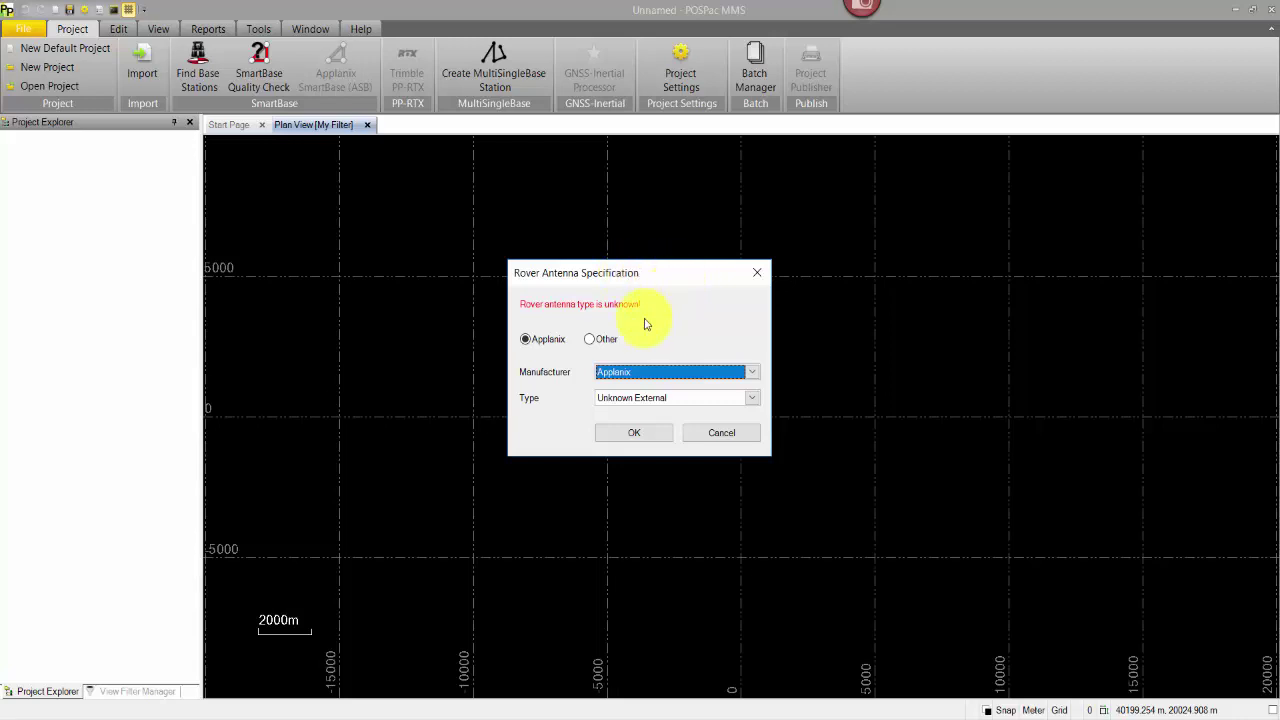
Set the rover antenna type to Applanix TW3870 (Tallysman) and accept the IMU continuity warning
left_click(753, 398)
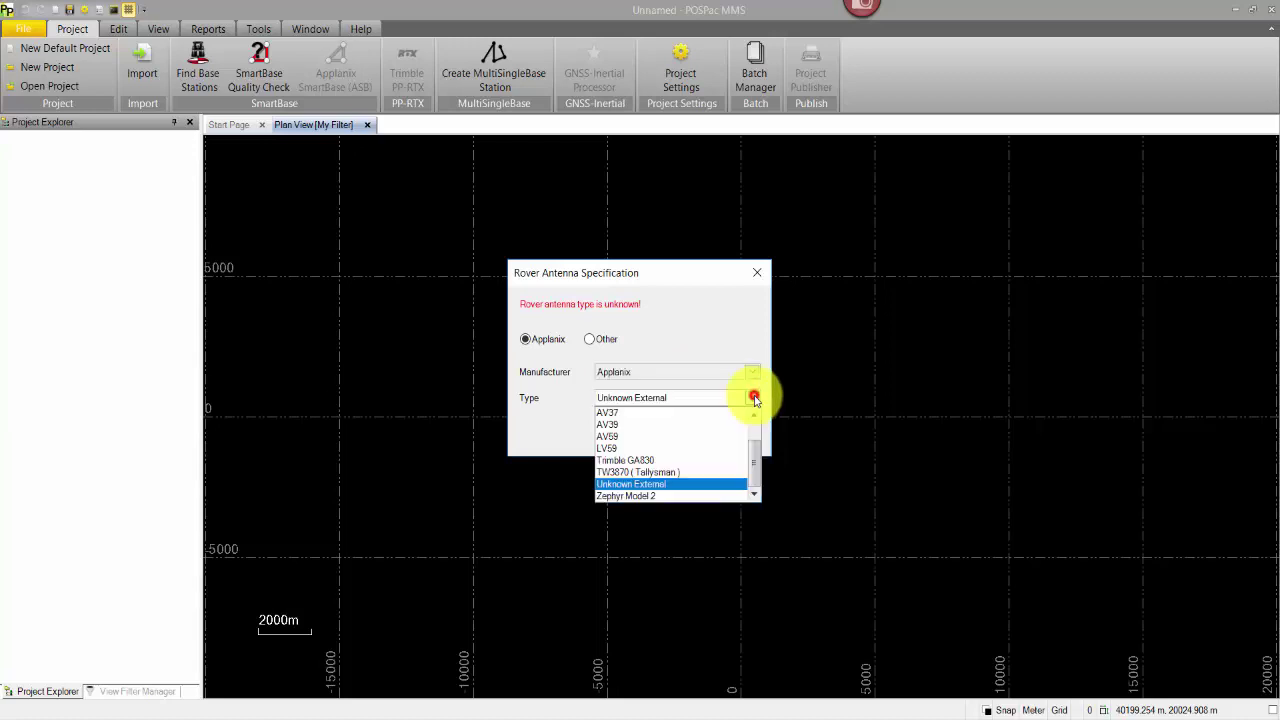
left_click(671, 472)
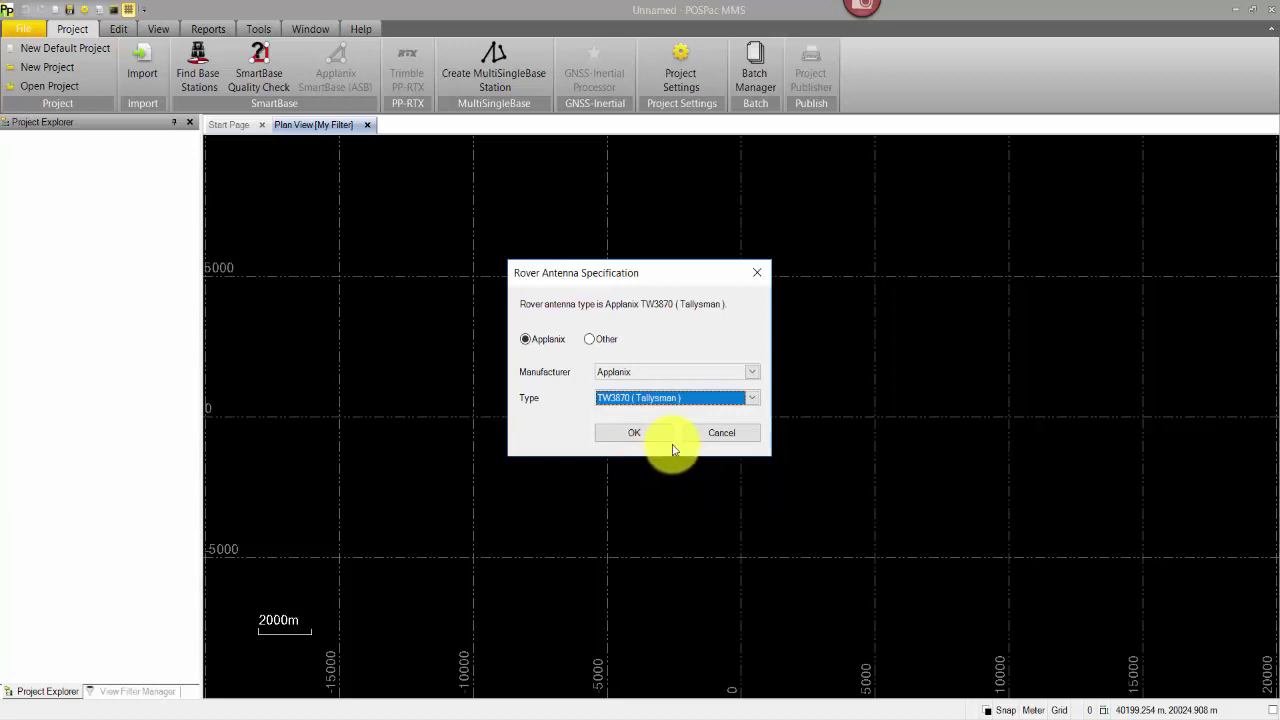
left_click(646, 433)
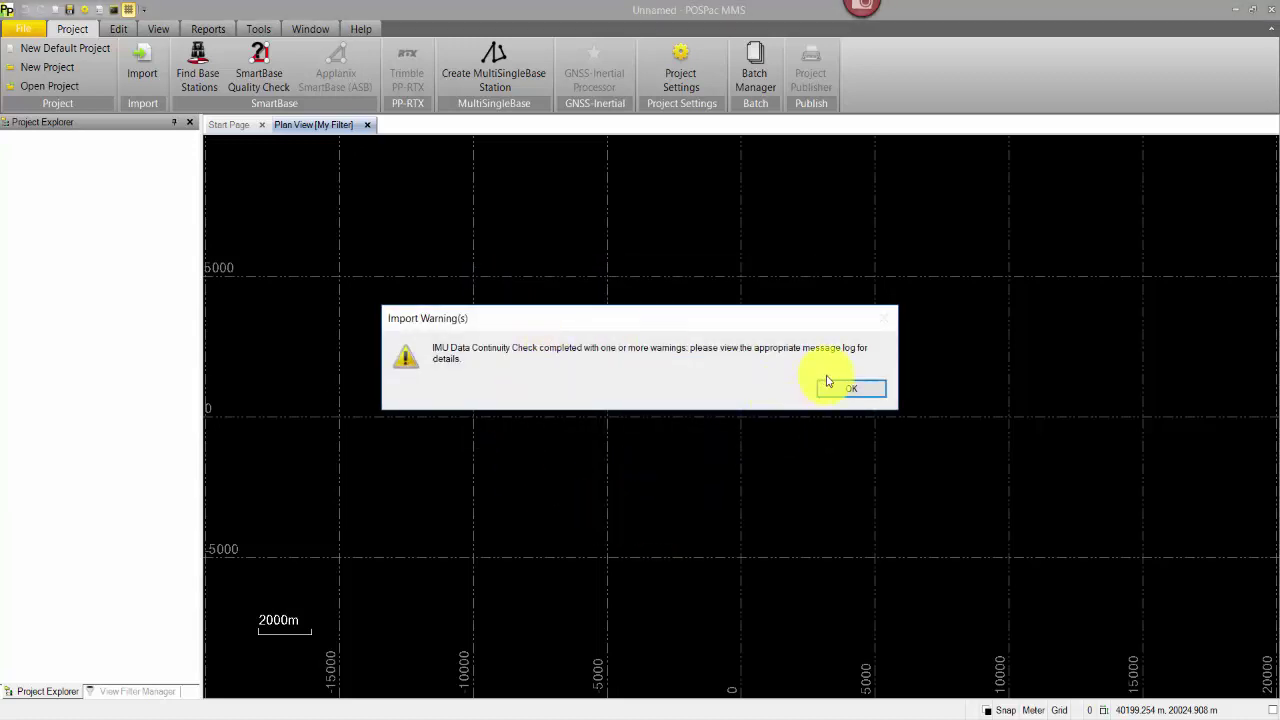
left_click(853, 390)
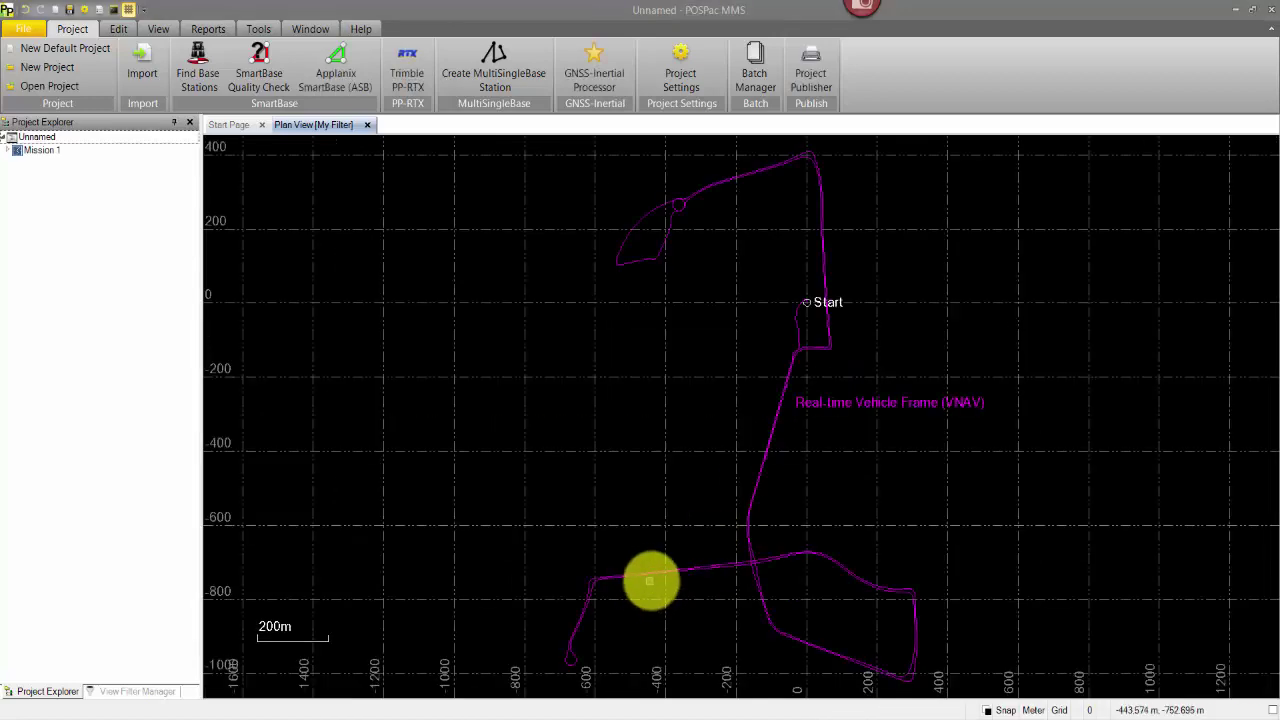
left_click_drag(777, 560, 708, 549)
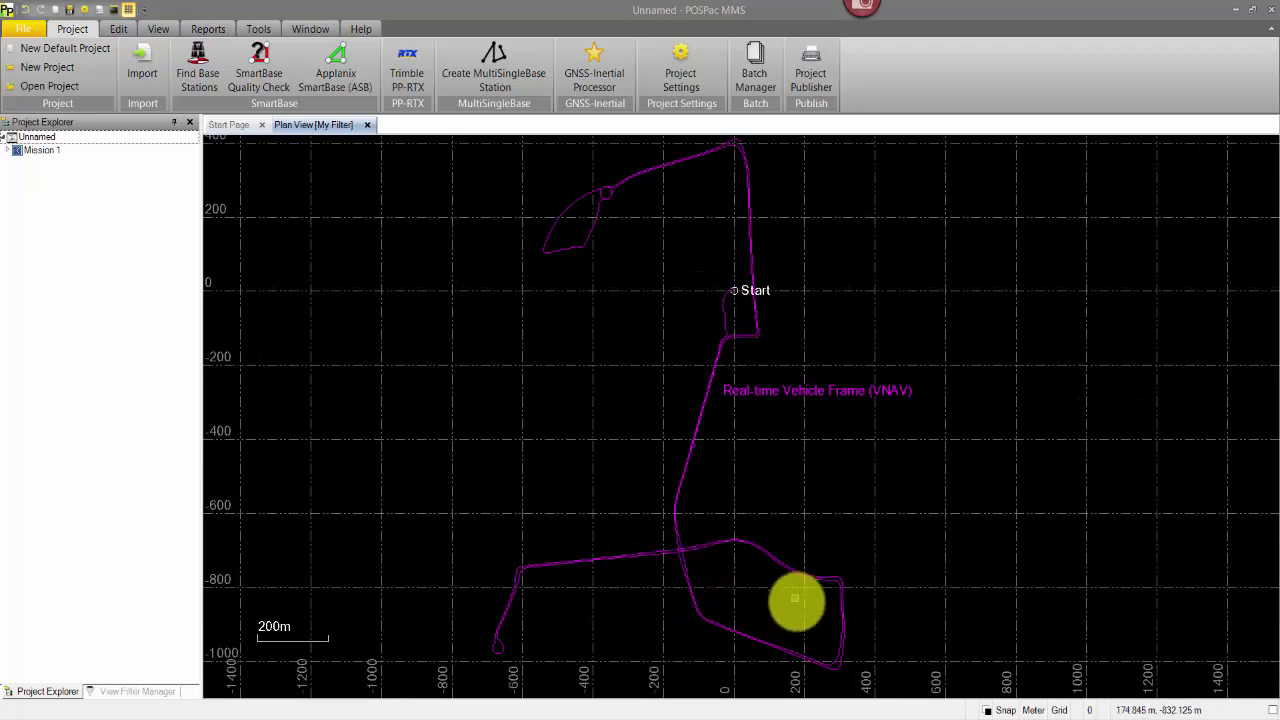
left_click_drag(793, 595, 803, 608)
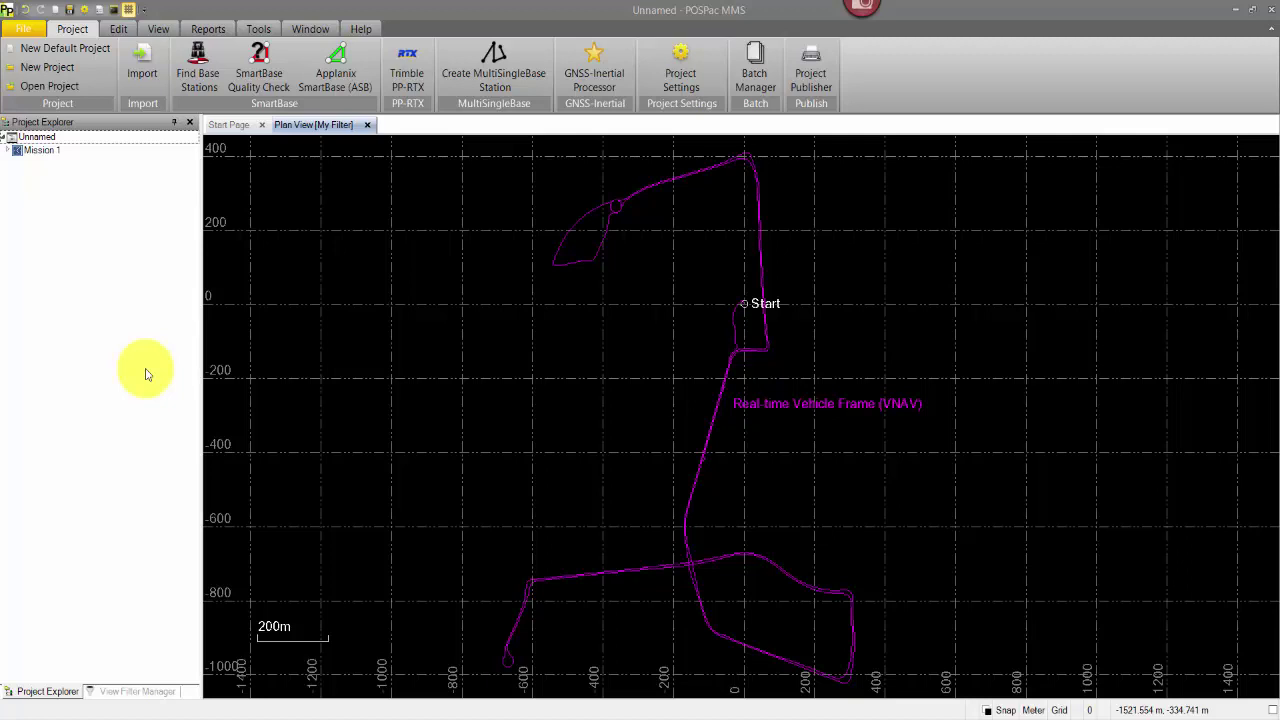
left_click(110, 334)
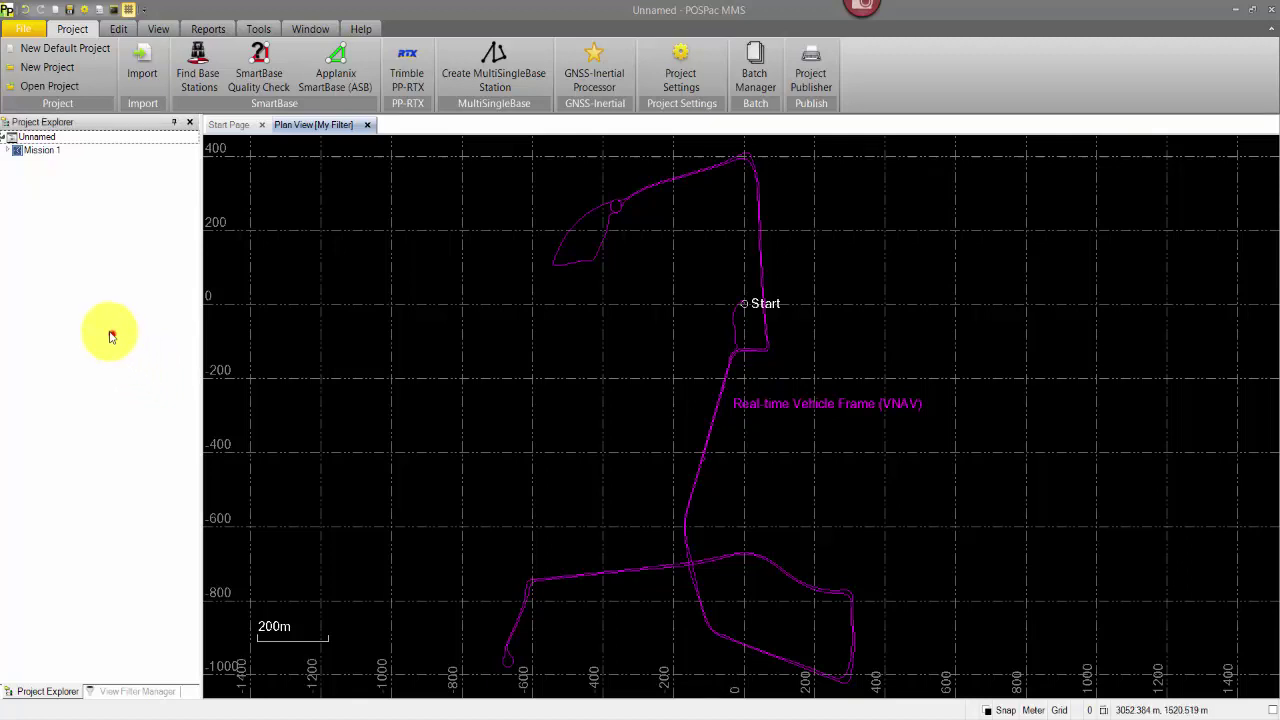
In Mission 1's Properties, change the Name field to 20180918
left_click(10, 151)
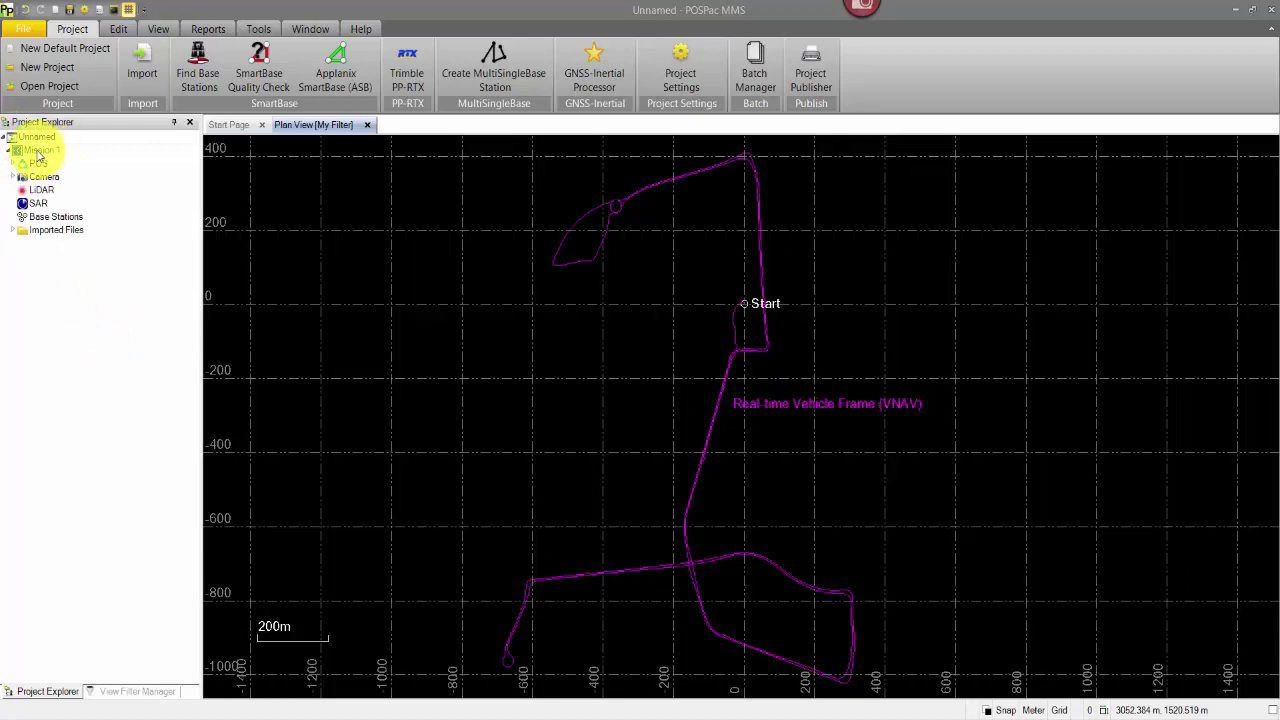
left_click(40, 155)
right_click(40, 155)
left_click(76, 160)
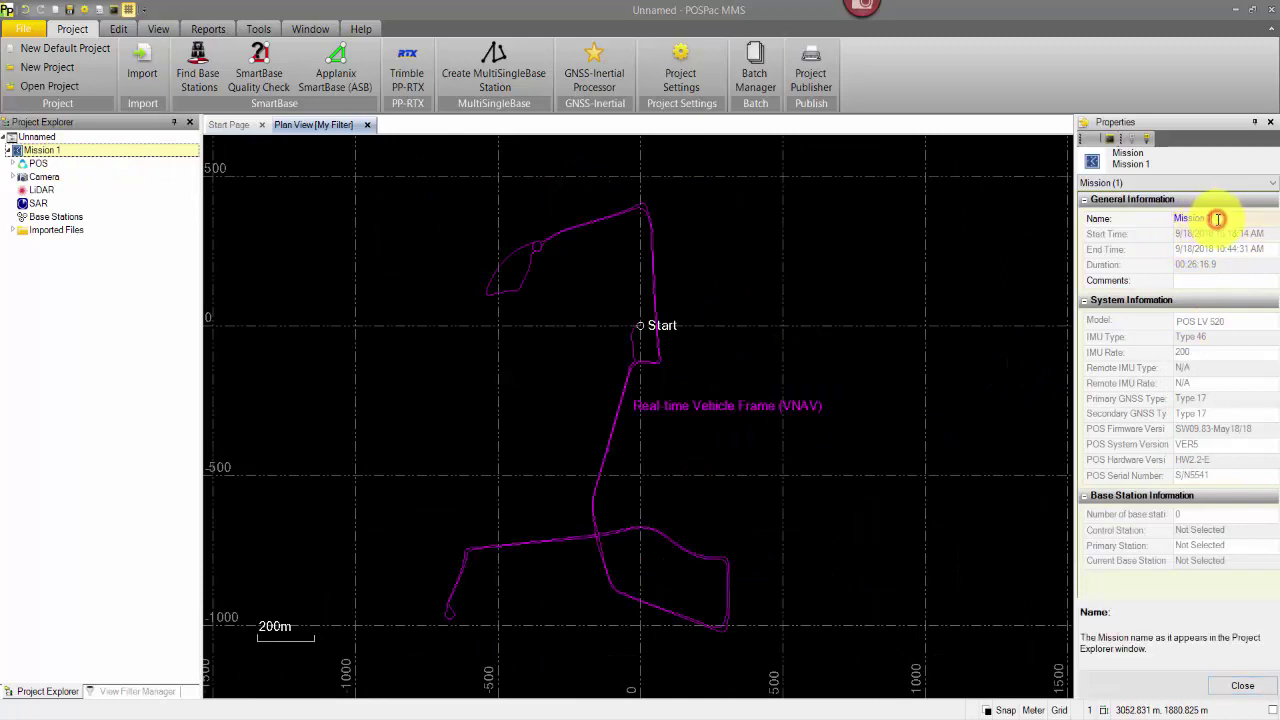
left_click(1222, 234)
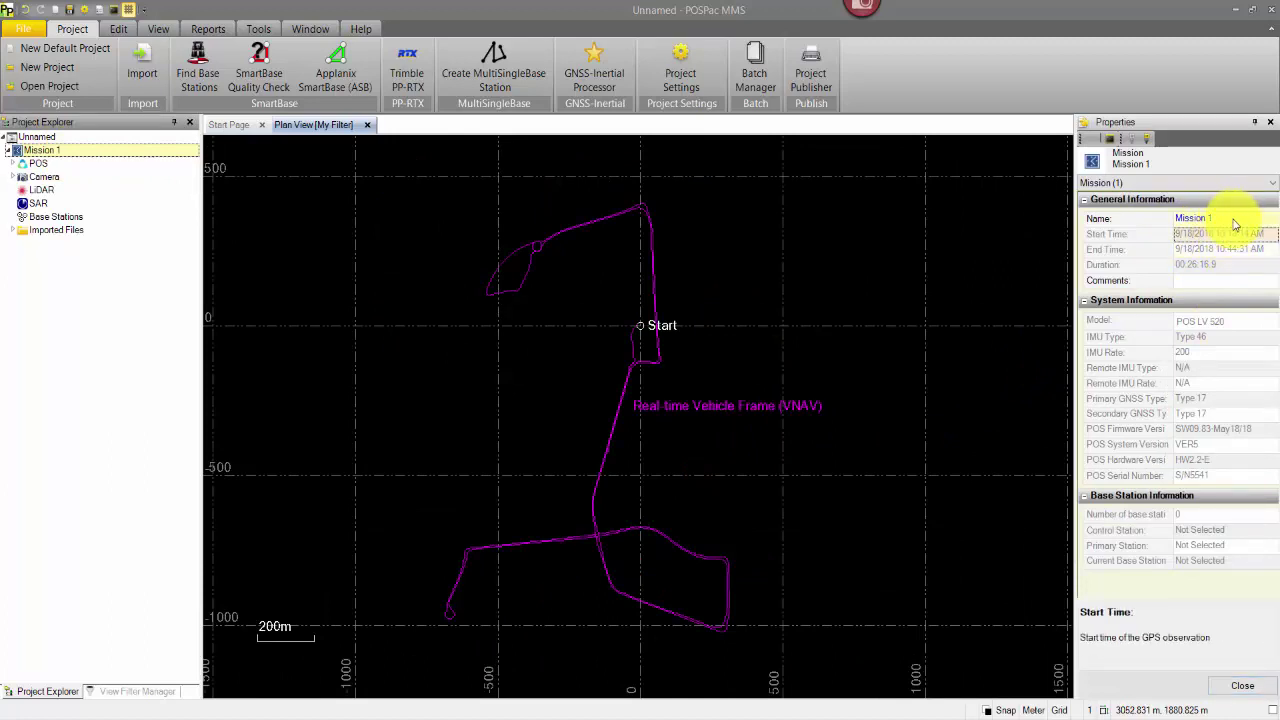
left_click(1234, 221)
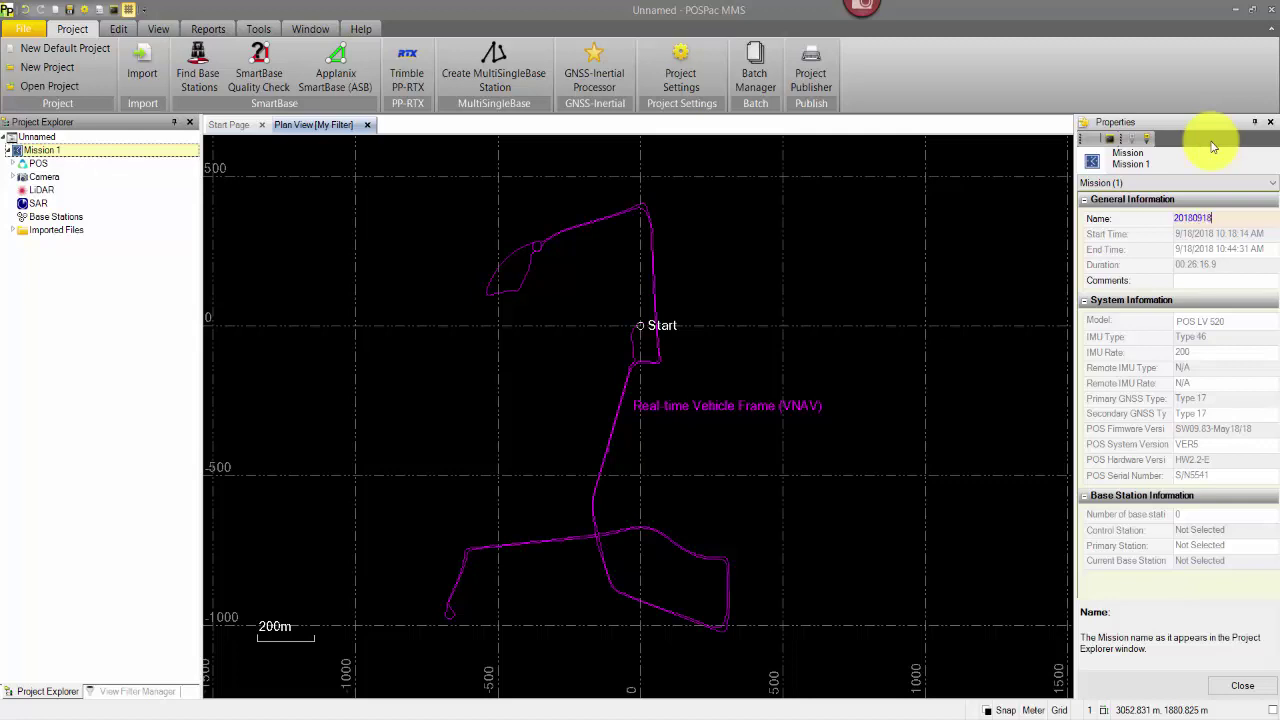
key("Tab")
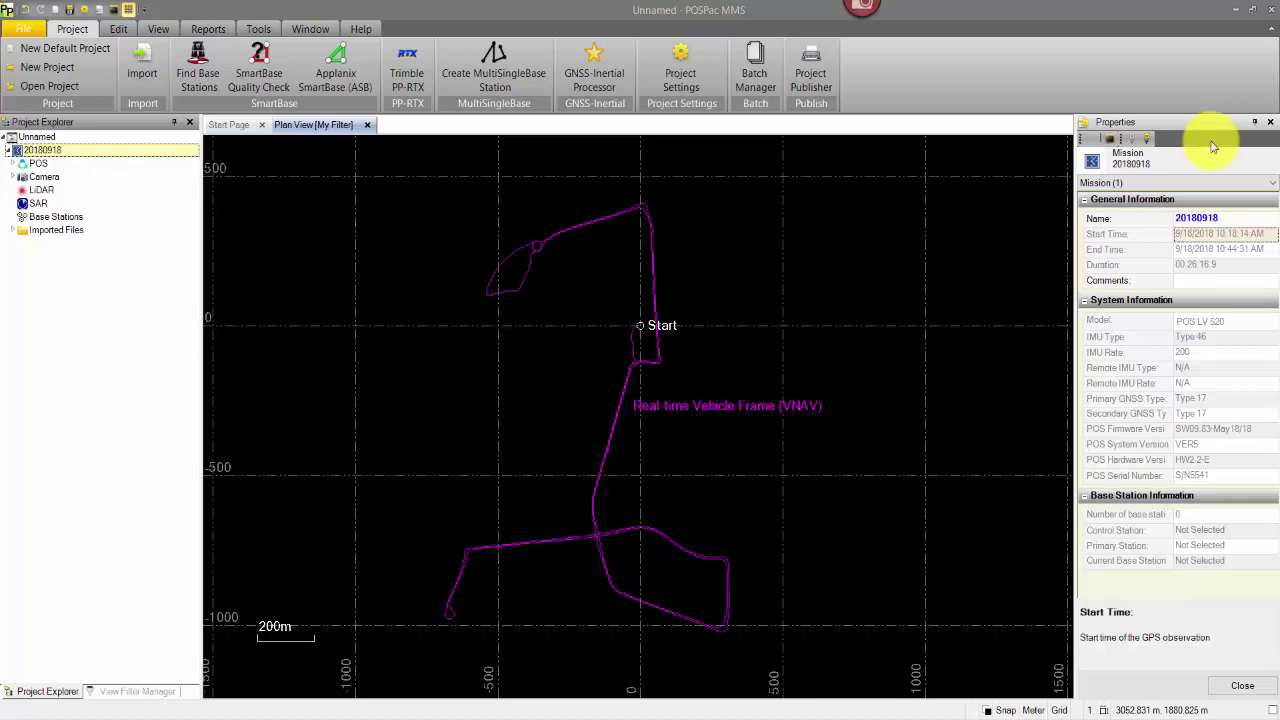
left_click(68, 420)
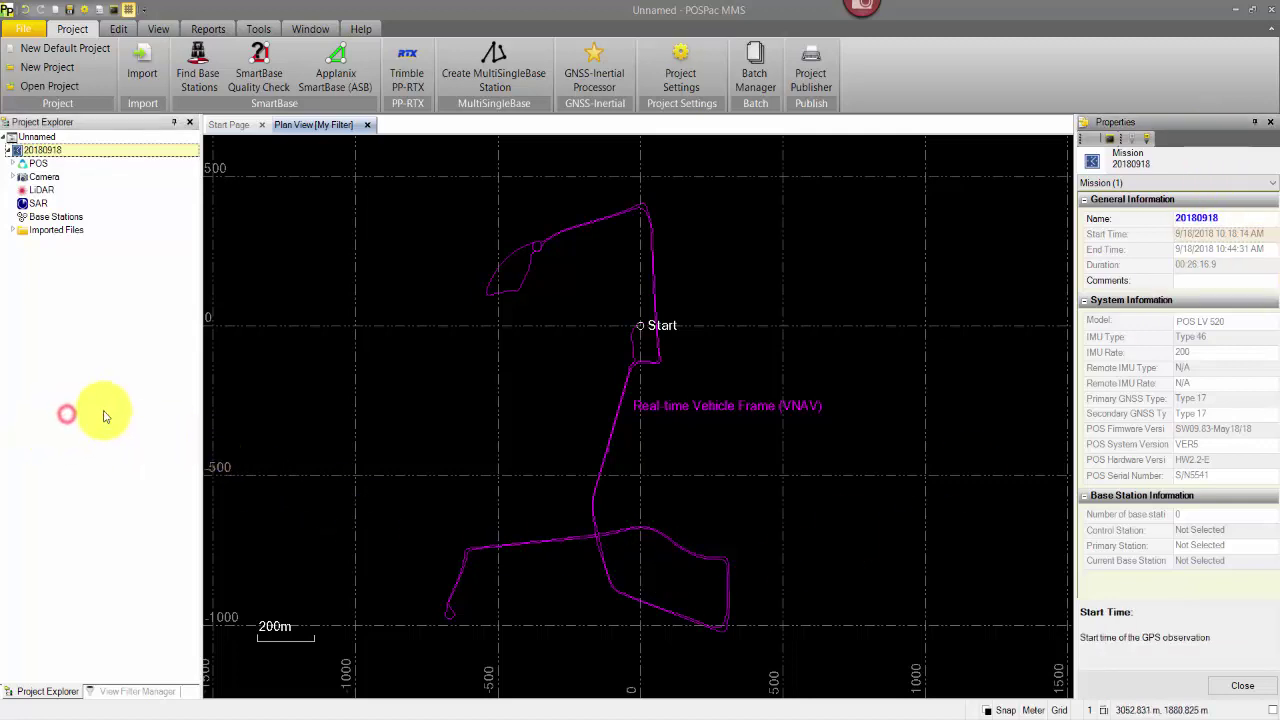
left_click(72, 12)
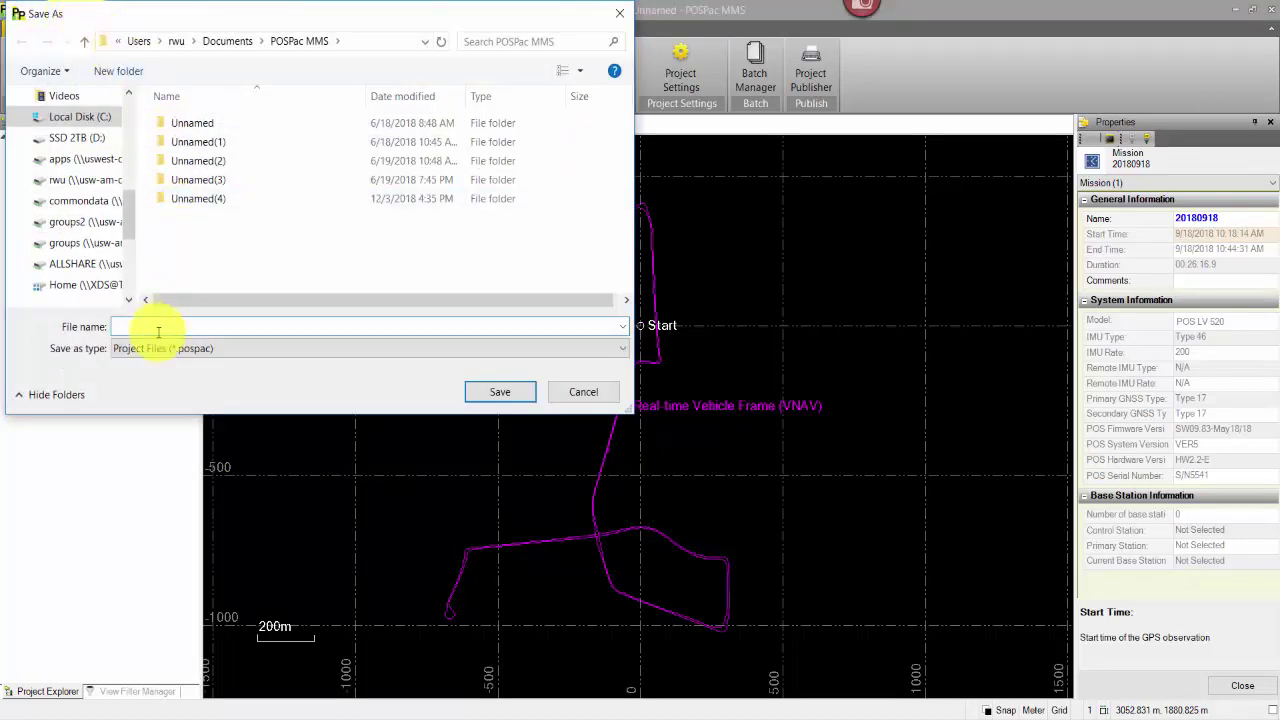
left_click(80, 116)
scroll(260, 240, "down", 4)
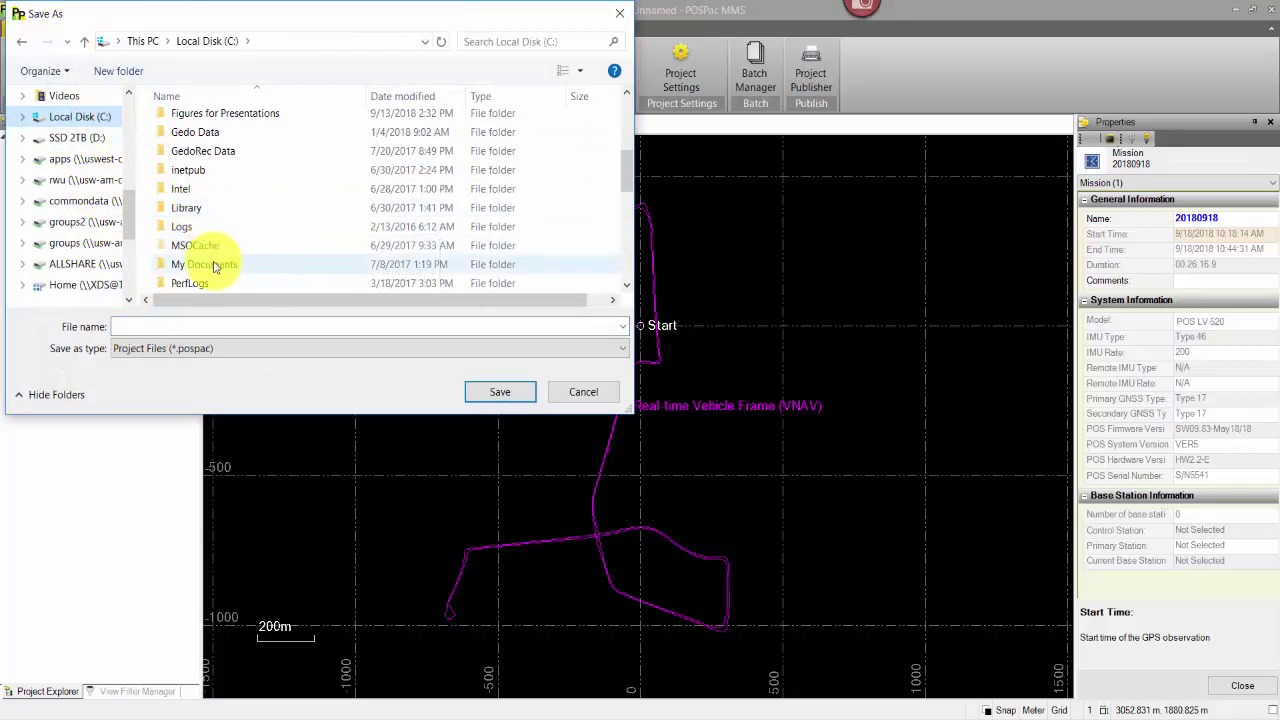
scroll(214, 262, "down", 3)
double_click(201, 264)
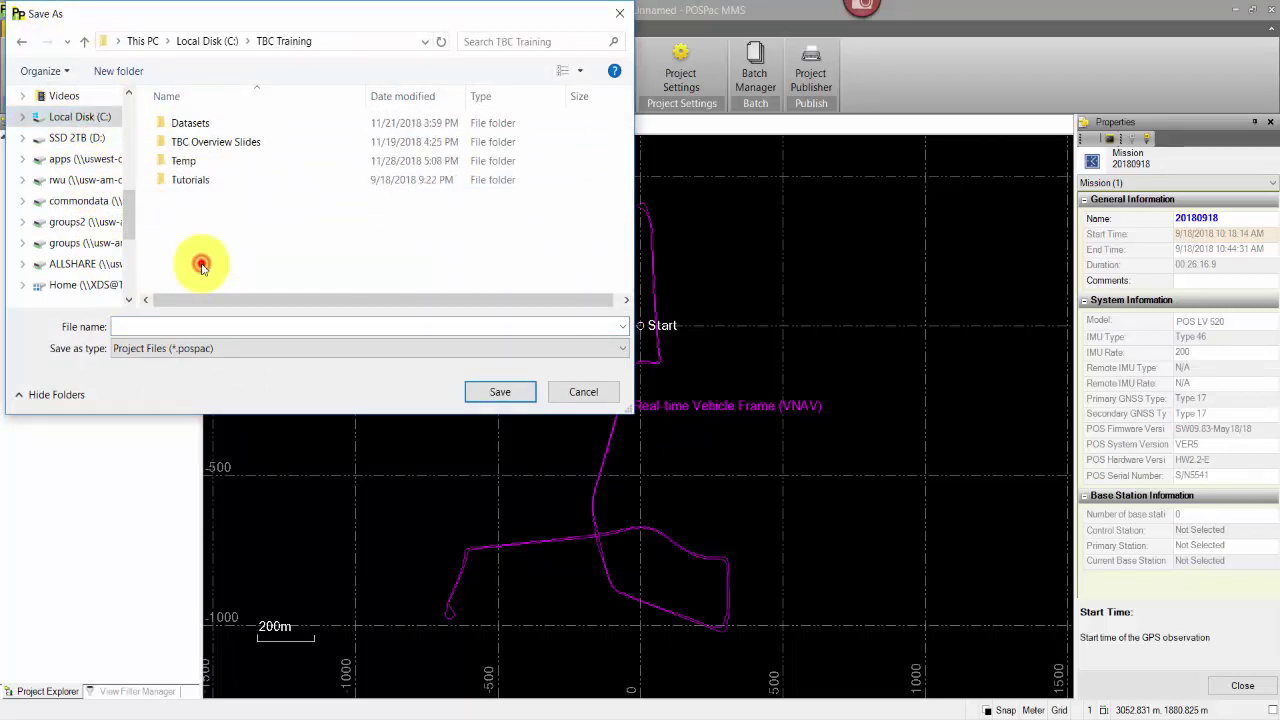
double_click(195, 123)
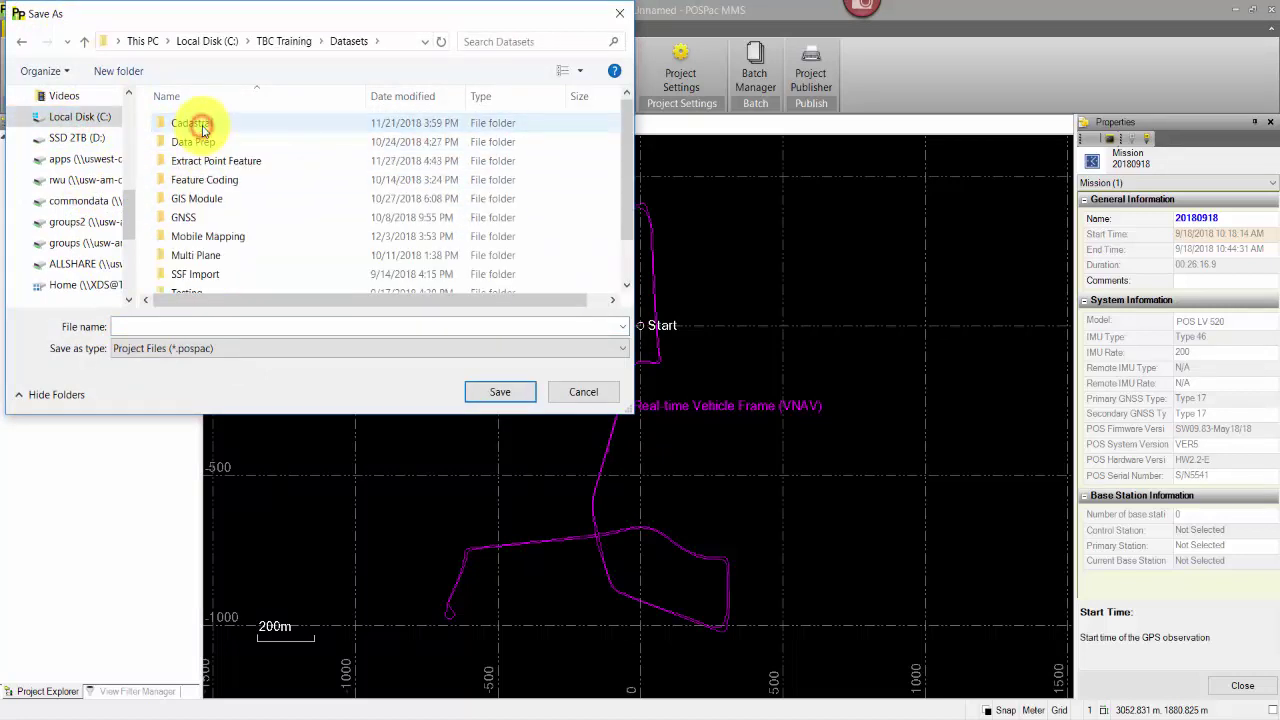
scroll(214, 236, "down", 1)
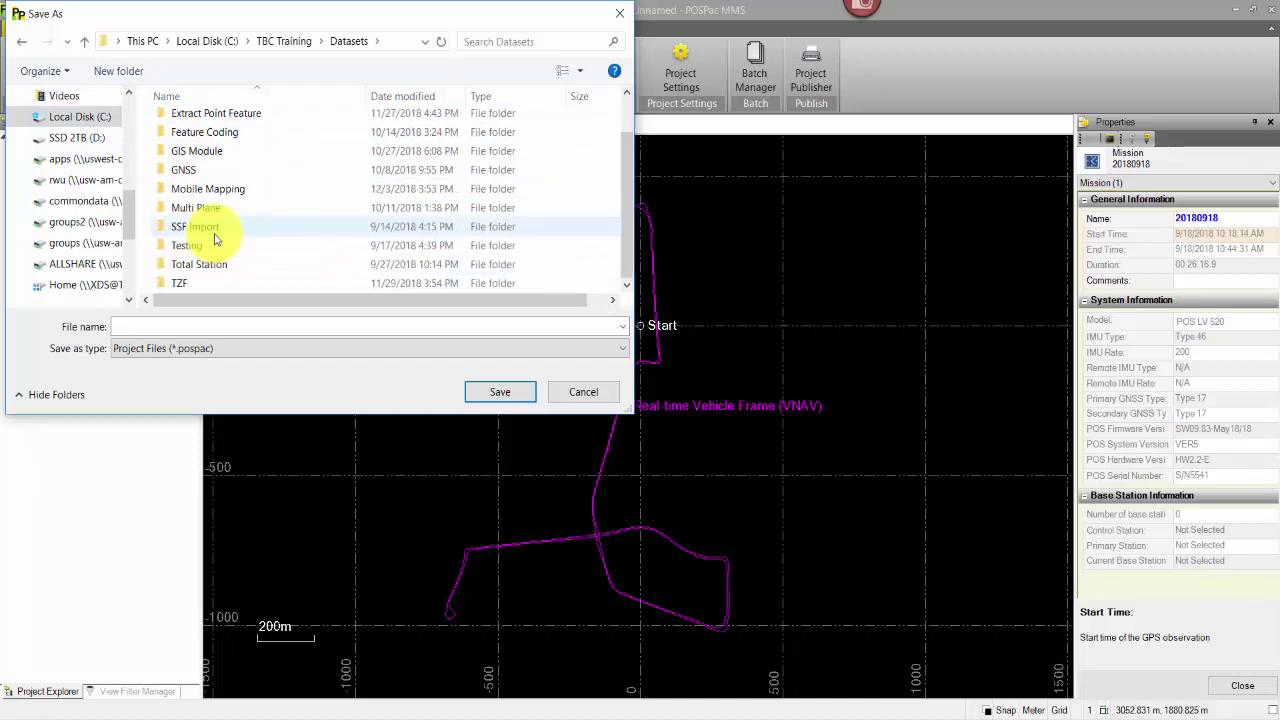
double_click(218, 190)
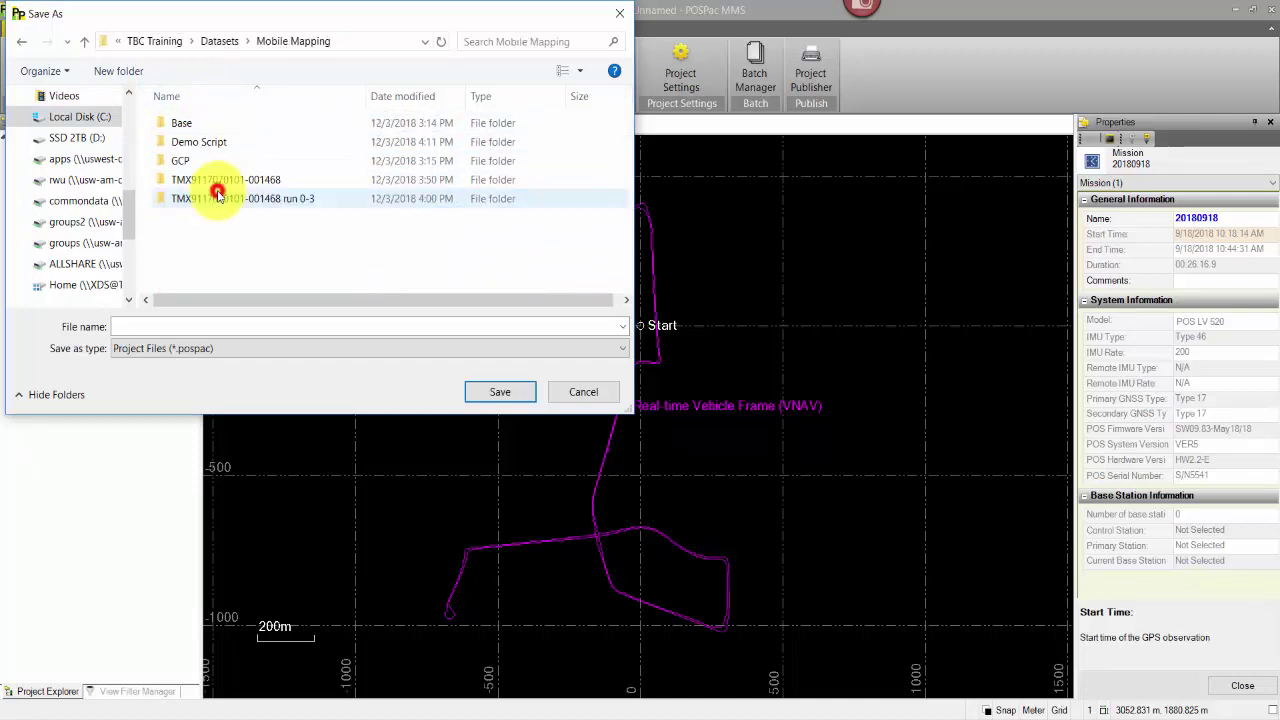
double_click(223, 179)
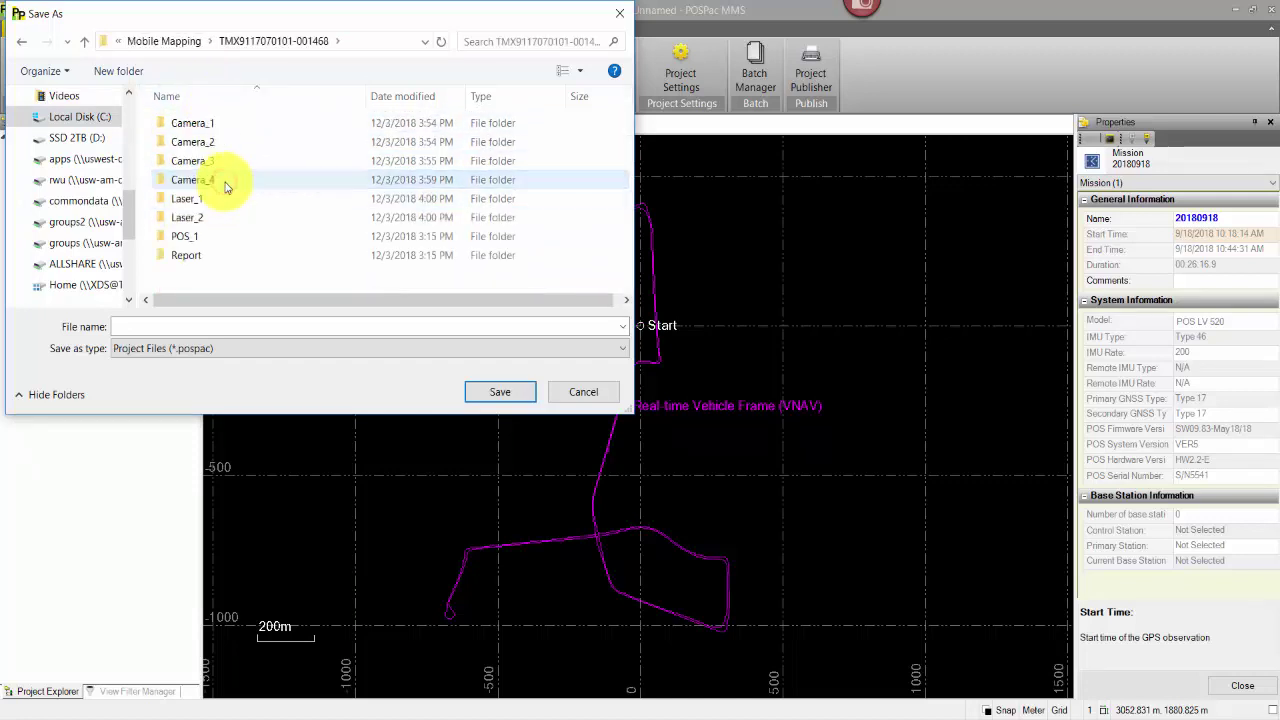
Create a new POSPac folder there and save the project in it as 20180918
right_click(213, 283)
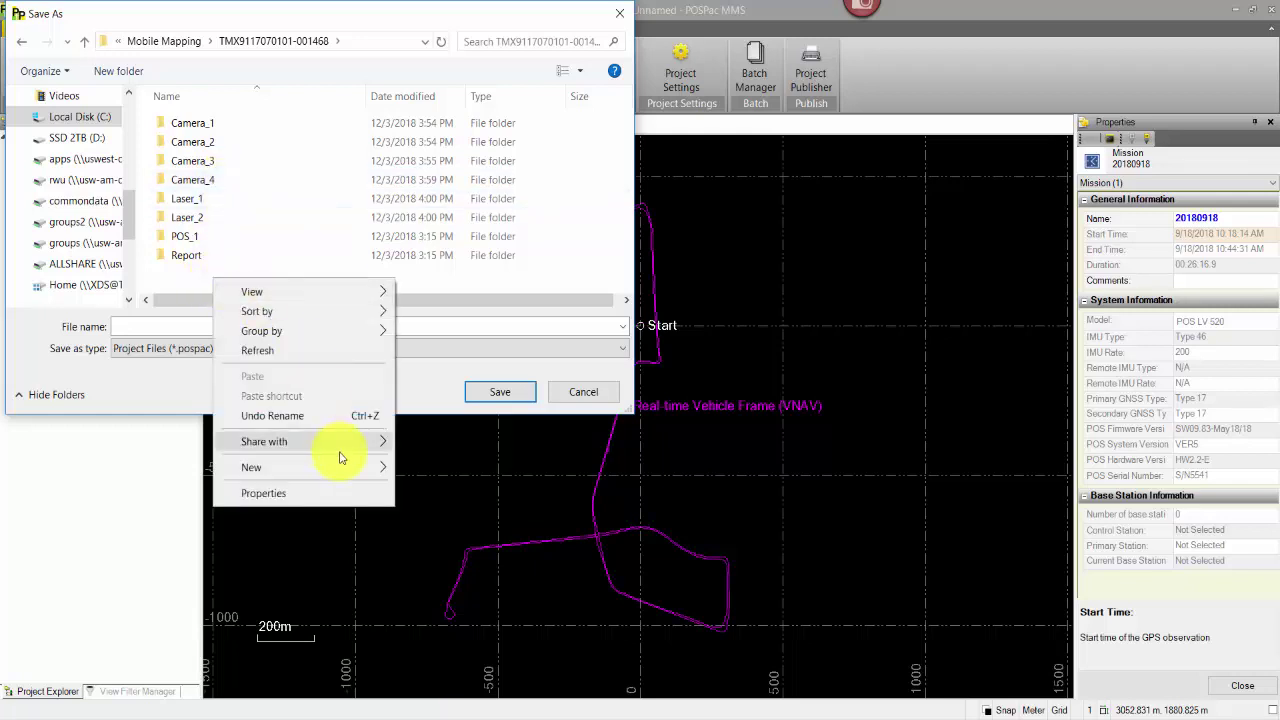
mouse_move(343, 466)
left_click(446, 474)
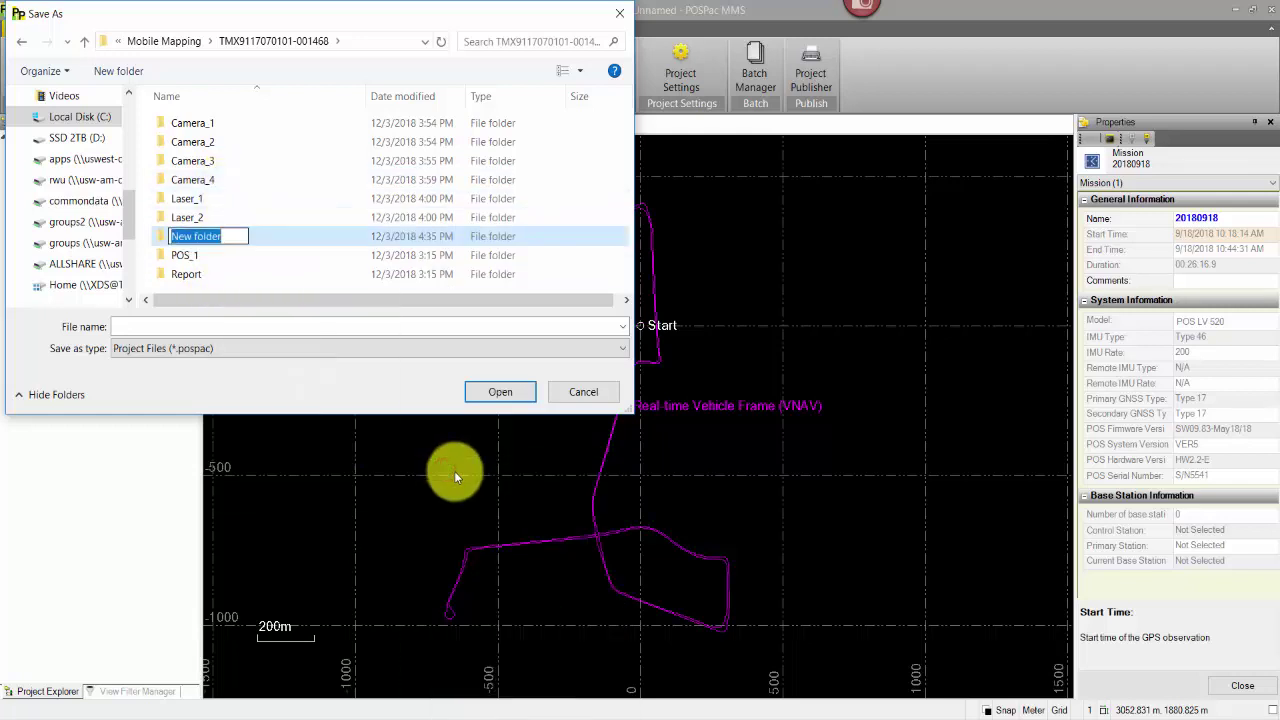
type("P")
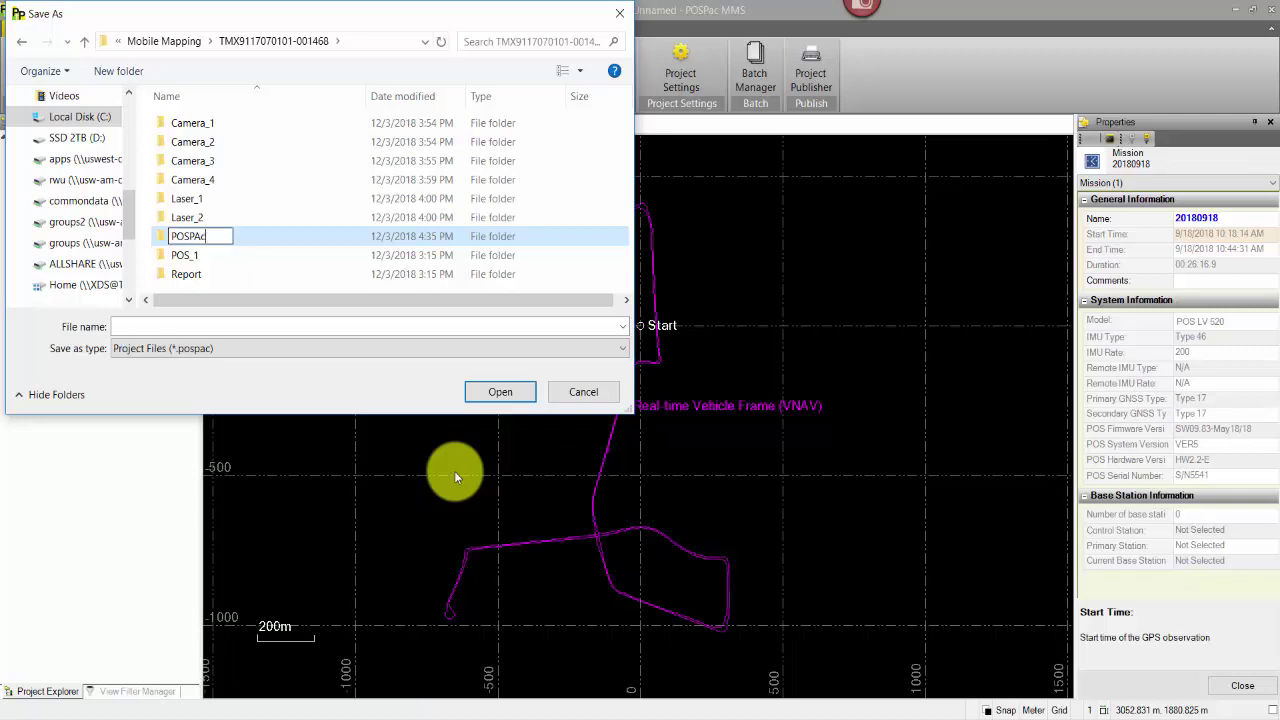
type("OSPac")
key("Return")
key("Return")
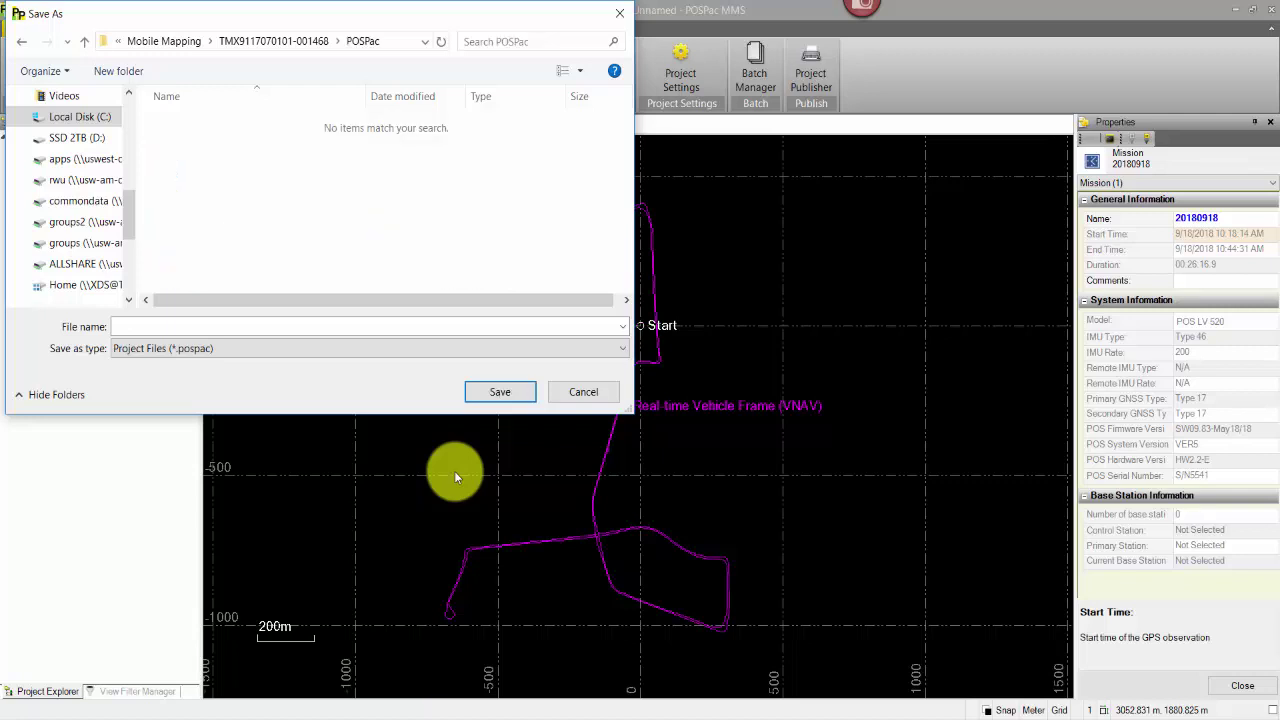
left_click(194, 326)
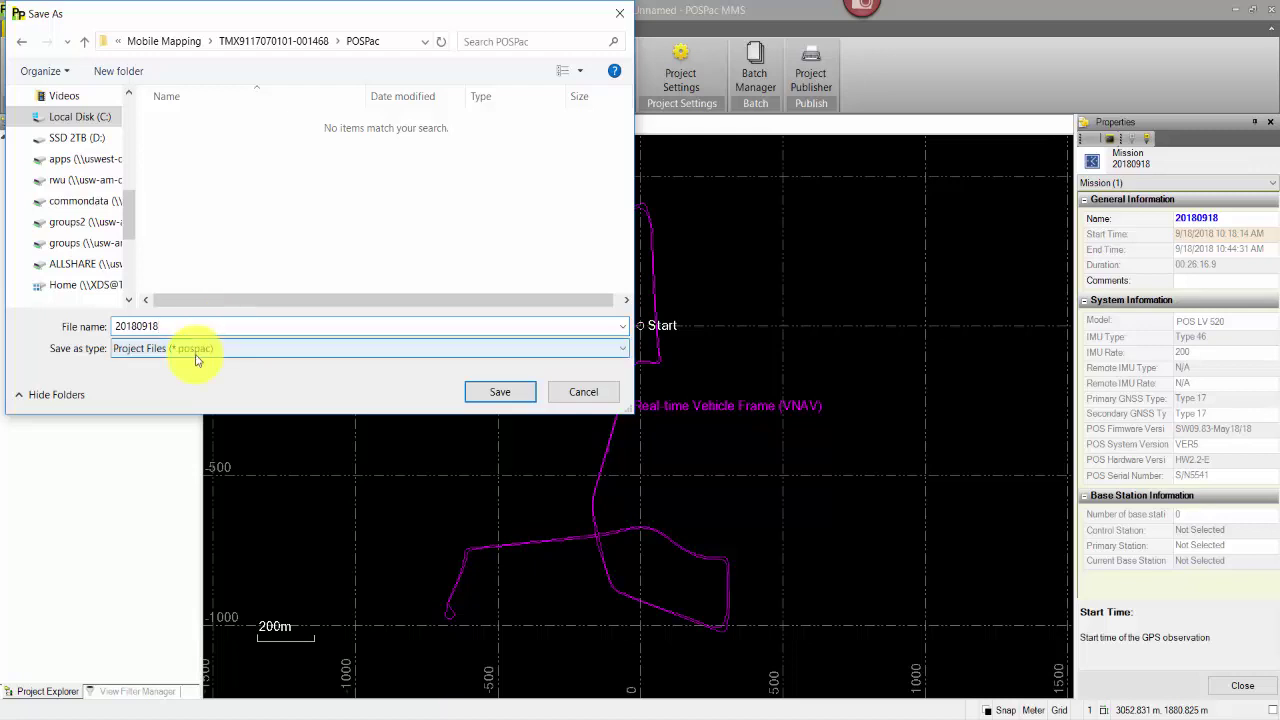
left_click(491, 392)
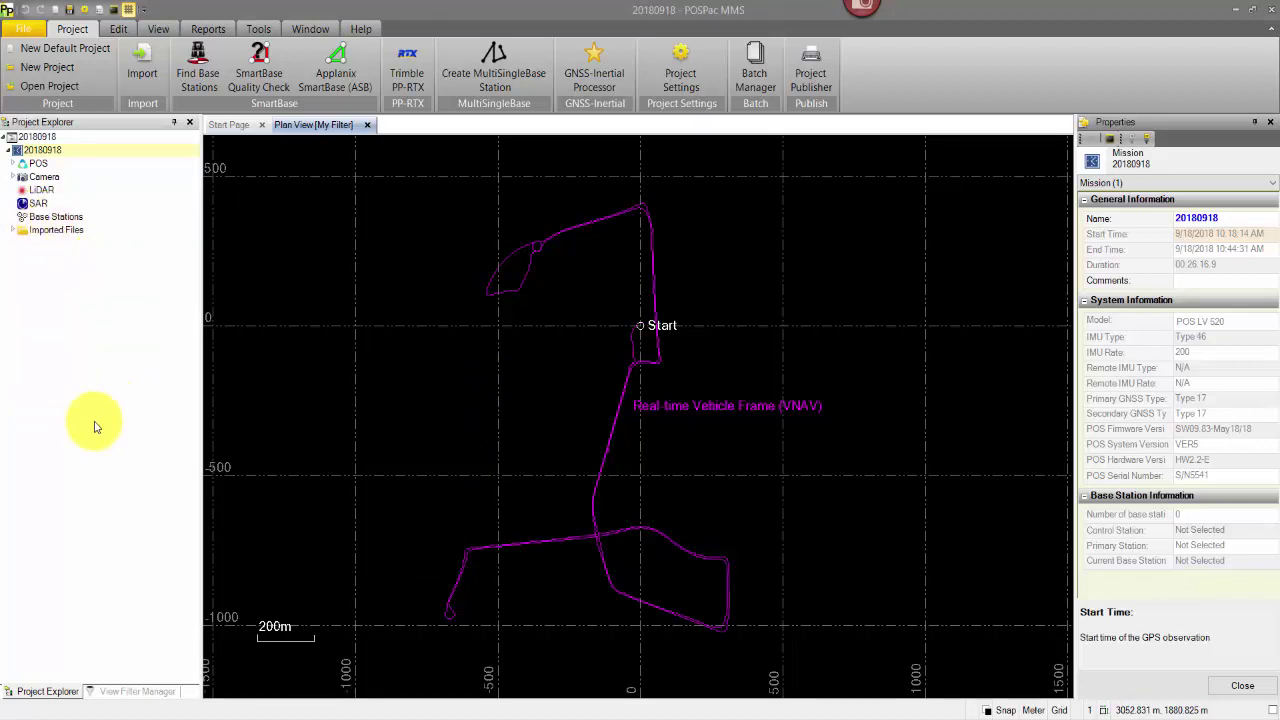
In File Explorer, go up to the Mobile Mapping folder and open its Base folder
mouse_move(108, 715)
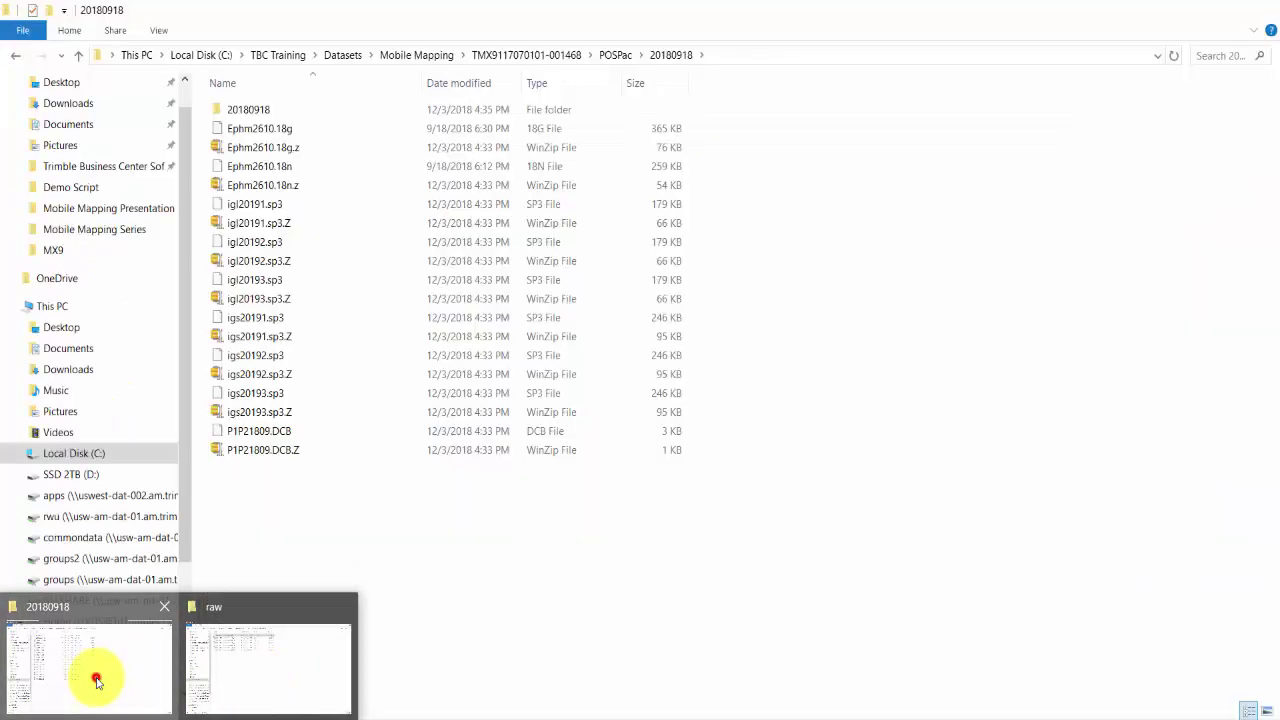
left_click(97, 676)
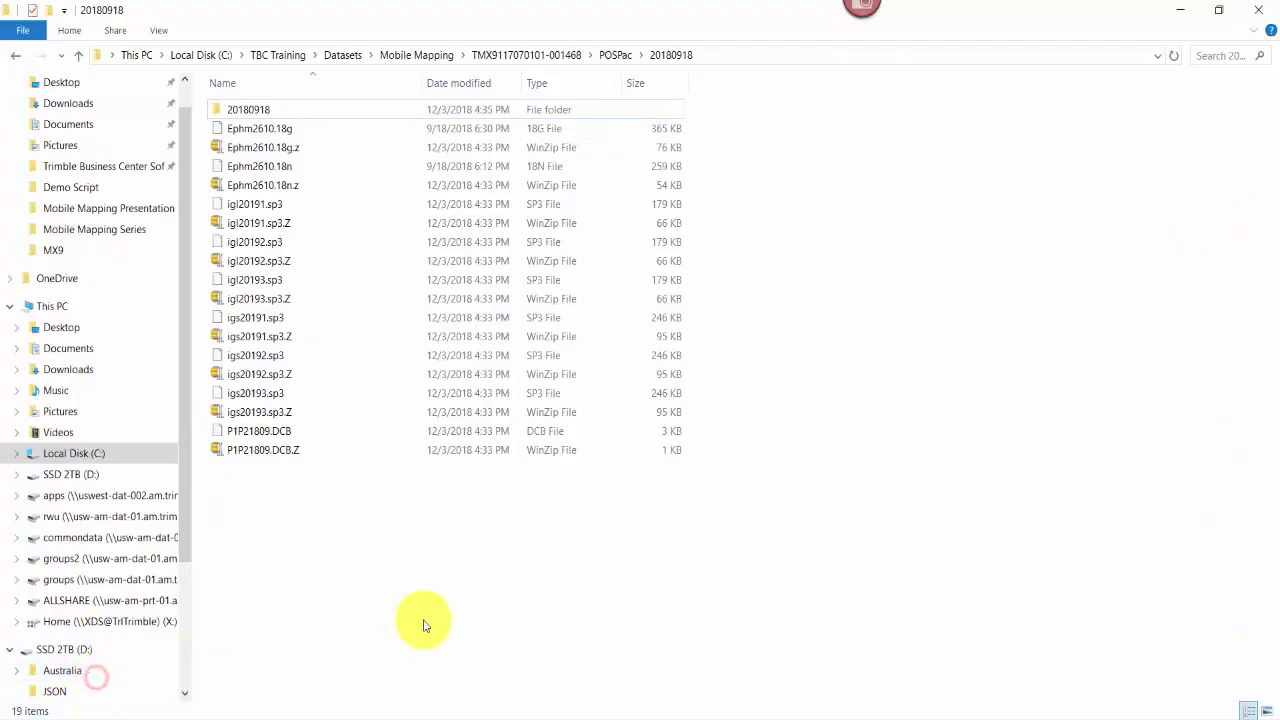
left_click(527, 55)
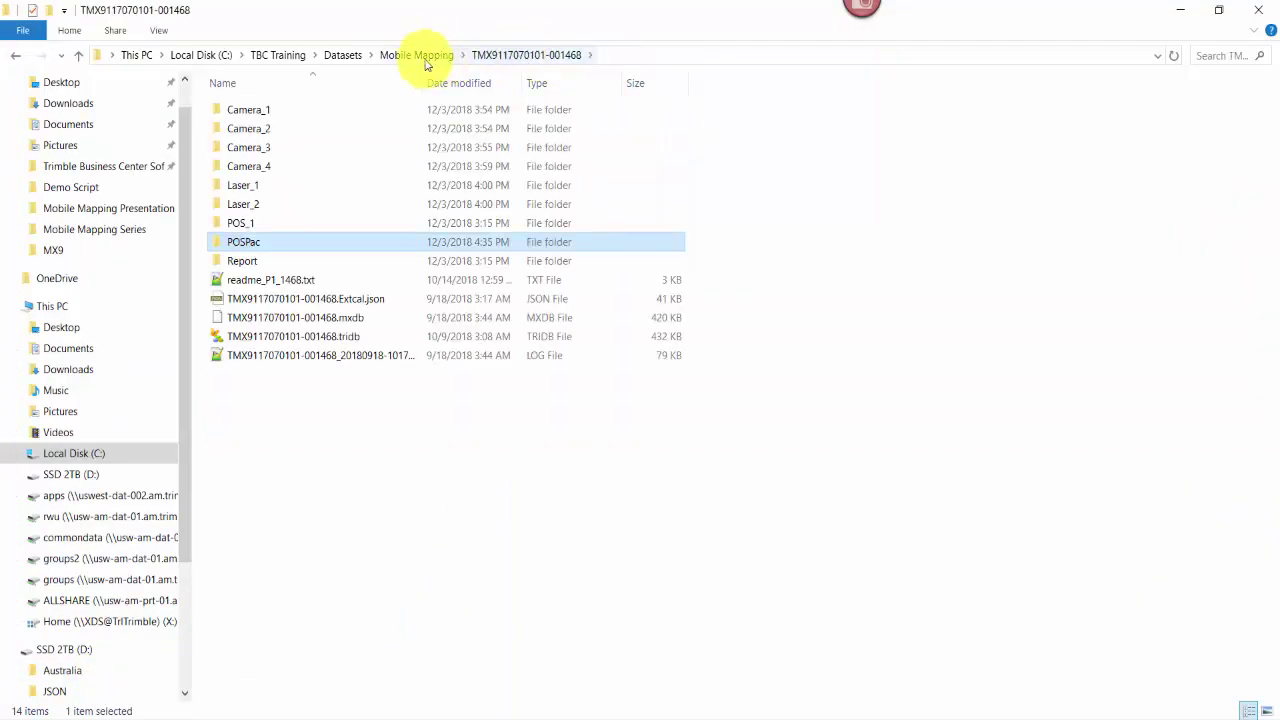
left_click(420, 56)
left_click(409, 300)
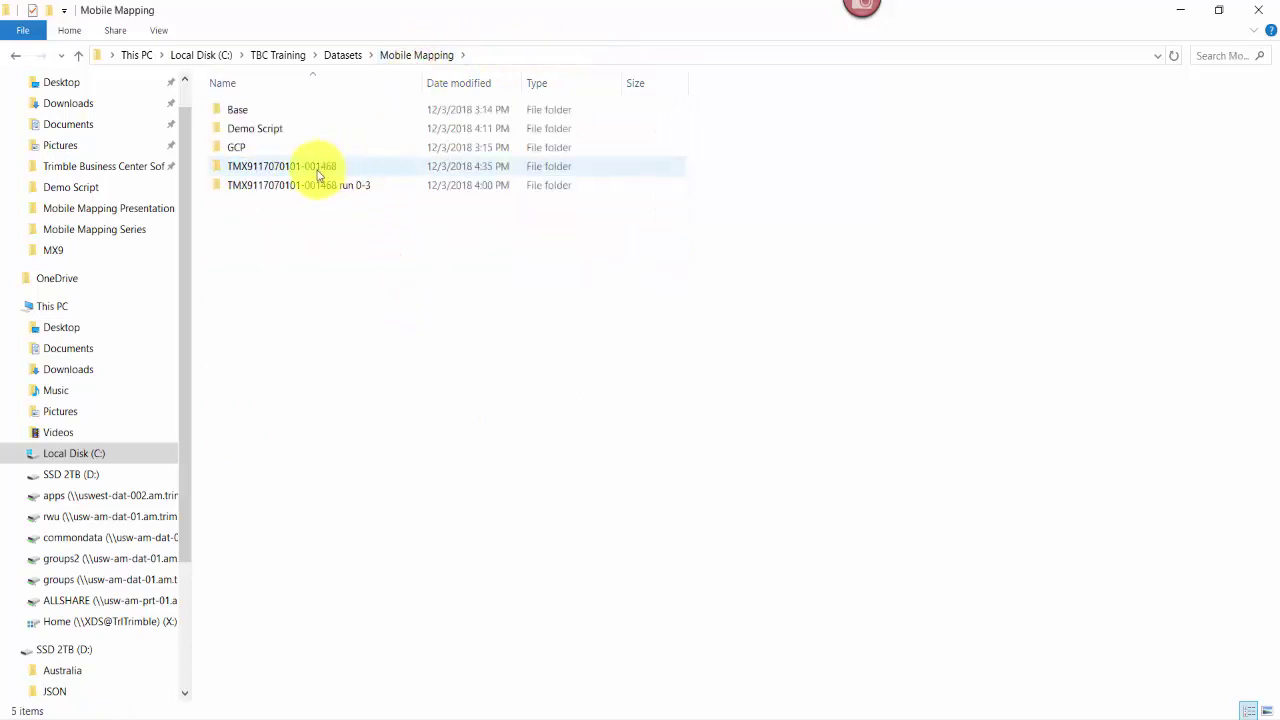
left_click(277, 110)
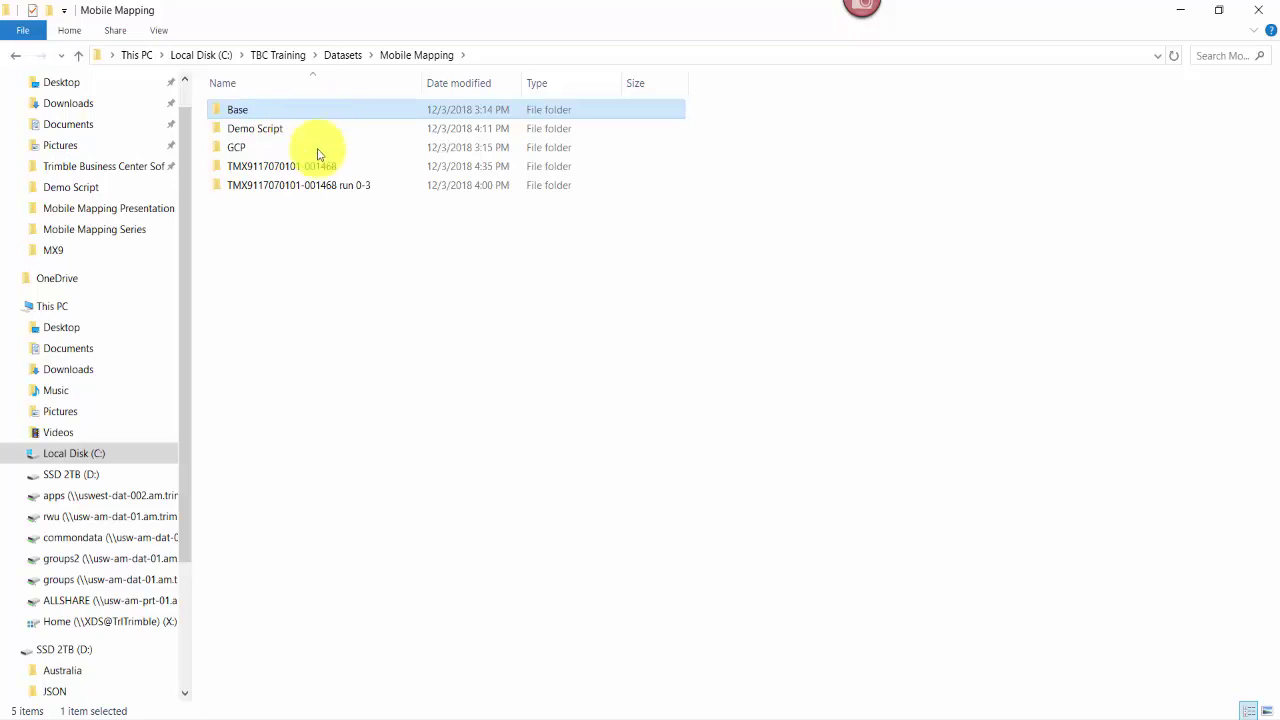
double_click(305, 113)
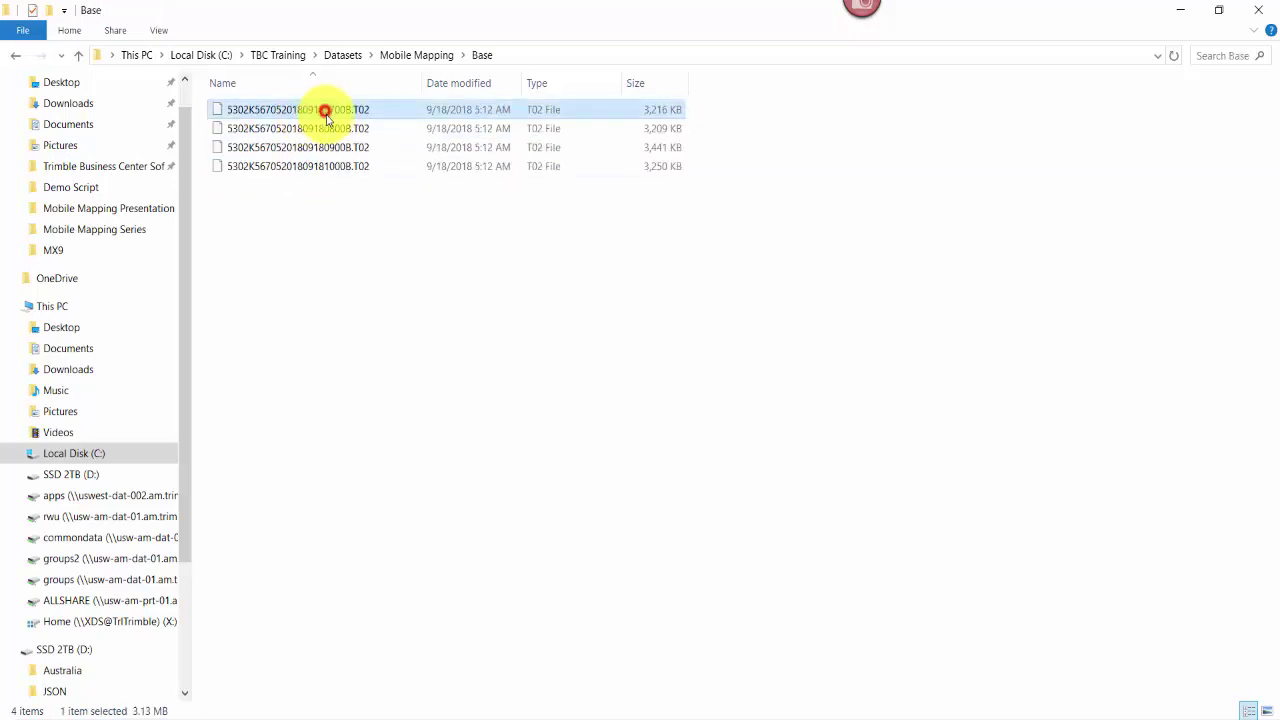
Select all four T02 base station files and drag them into the POSPac project
left_click(491, 260)
left_click(363, 109)
left_click(340, 236)
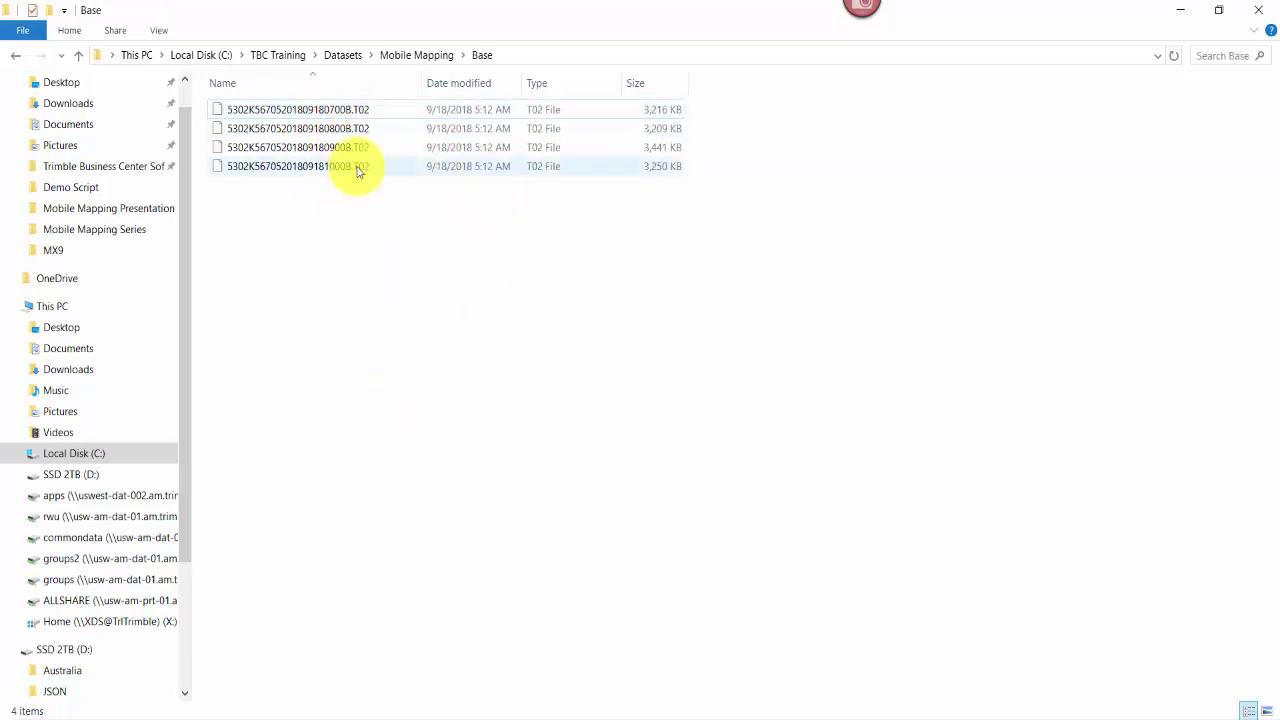
key("ctrl+a")
left_click_drag(340, 166, 865, 478)
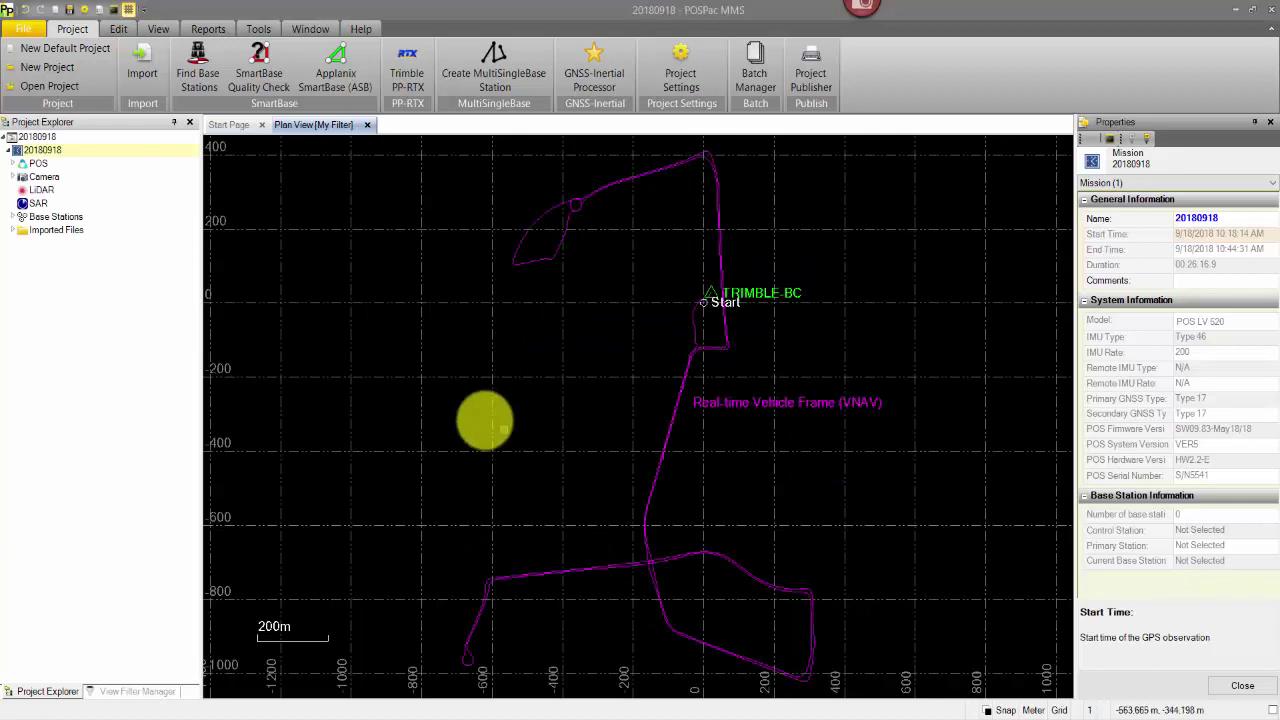
Set TRIMBLE-BC as the base station and close its GNSS QC statistics (99.61% fixed)
left_click(13, 218)
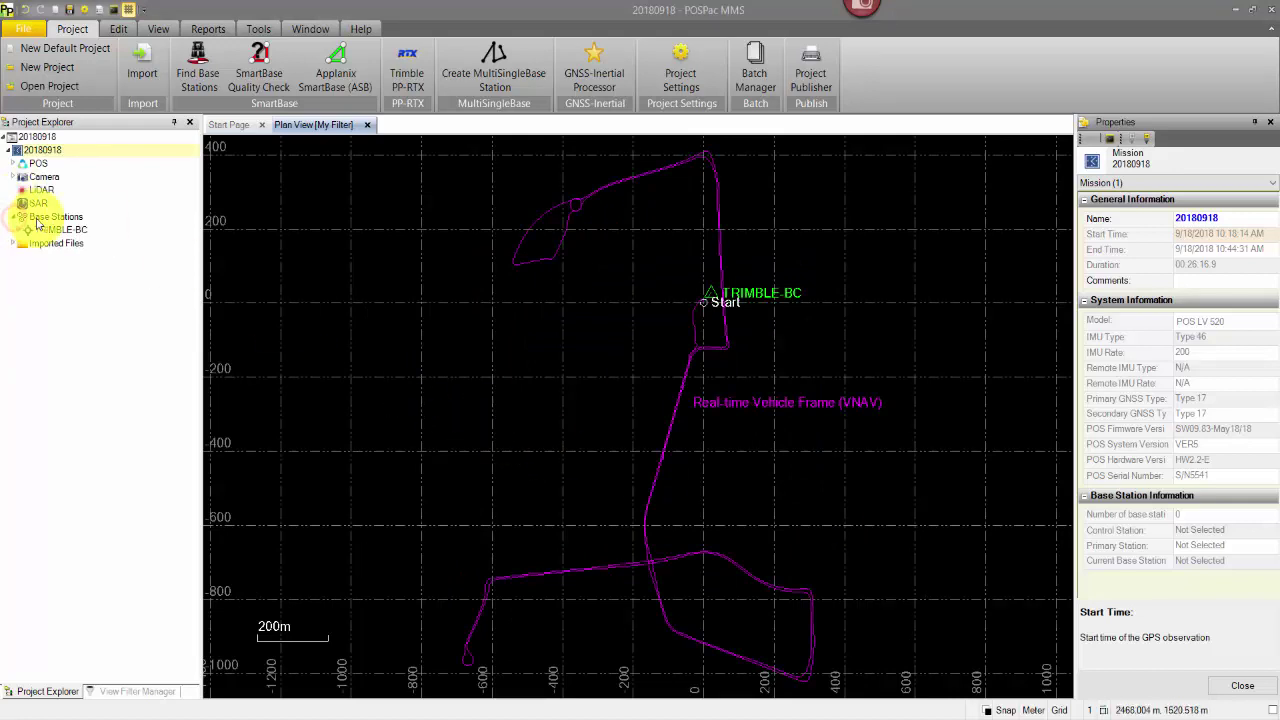
left_click(52, 231)
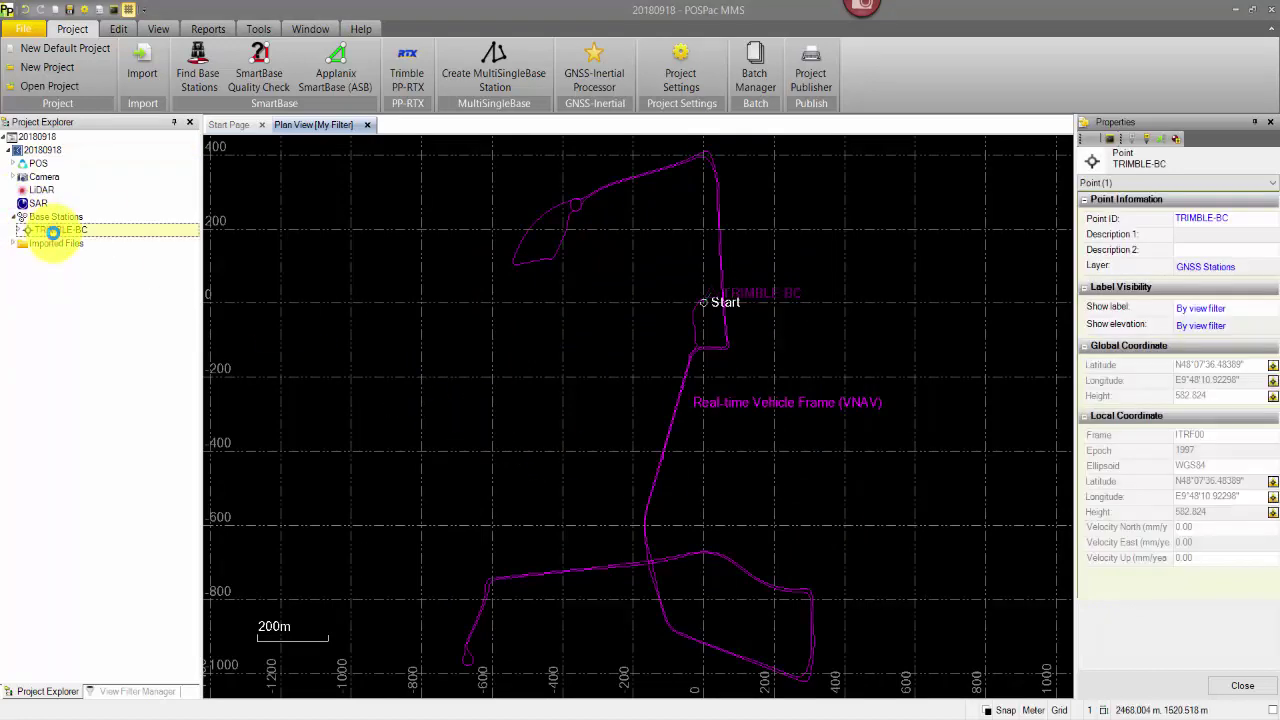
right_click(52, 231)
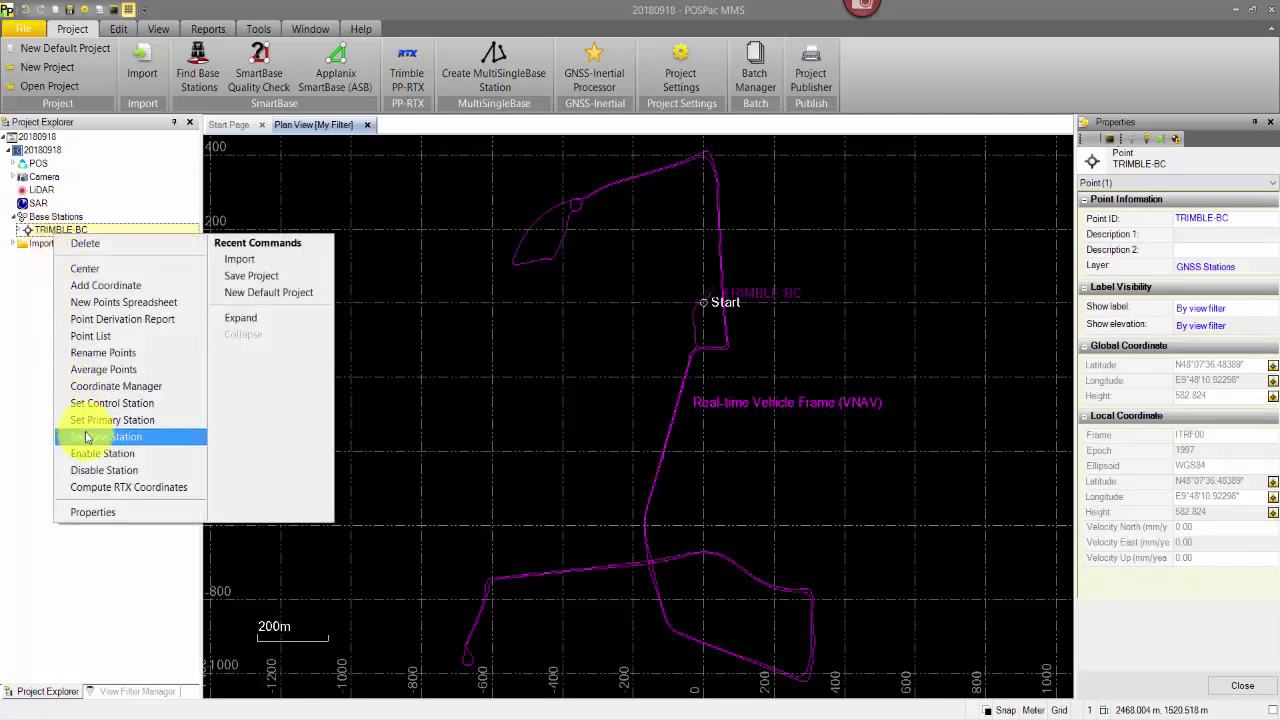
left_click(145, 438)
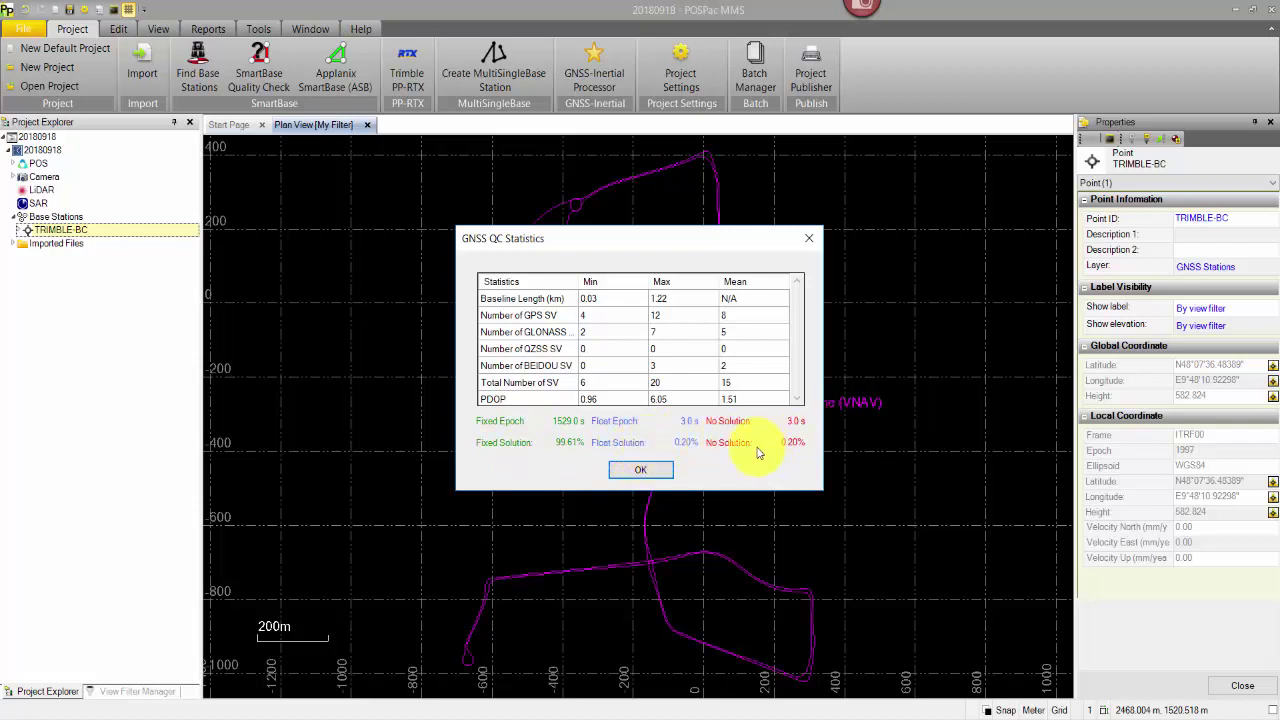
left_click(650, 472)
scroll(714, 295, "up", 2)
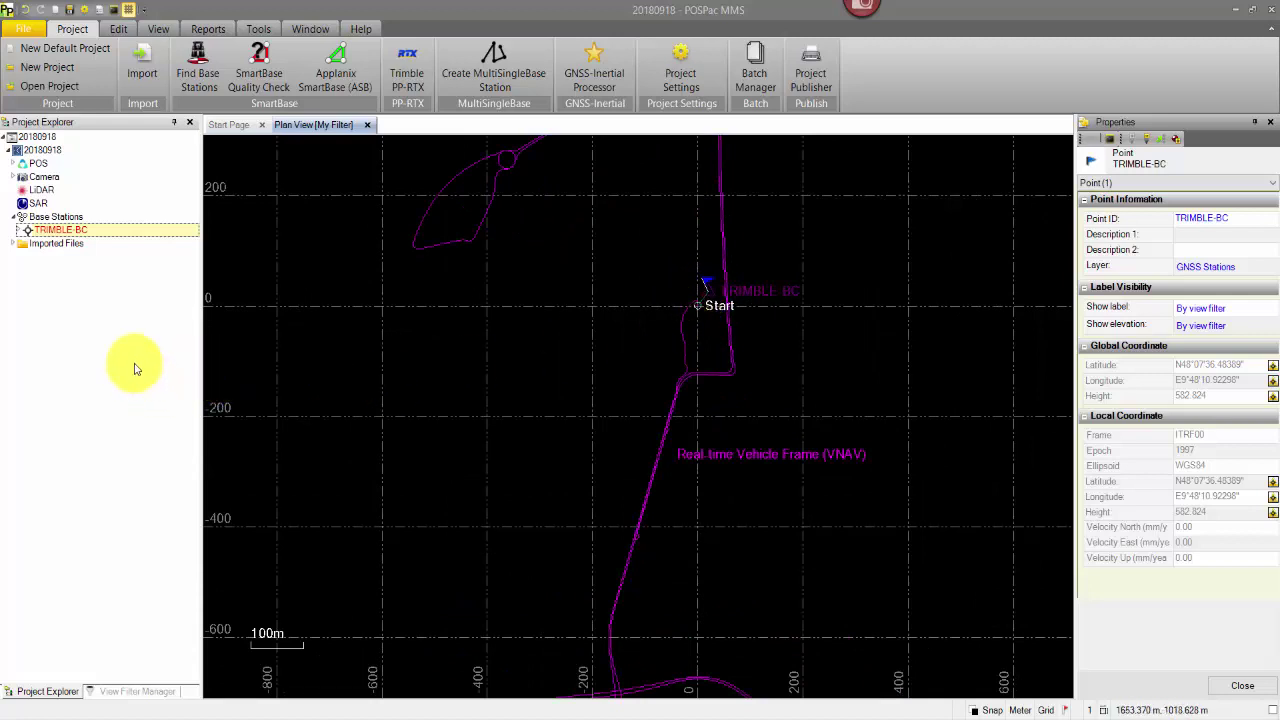
In Project Settings' Lever Arms and Mounting Angles, set GNSS lever arm standard deviation to <3cm
left_click(681, 66)
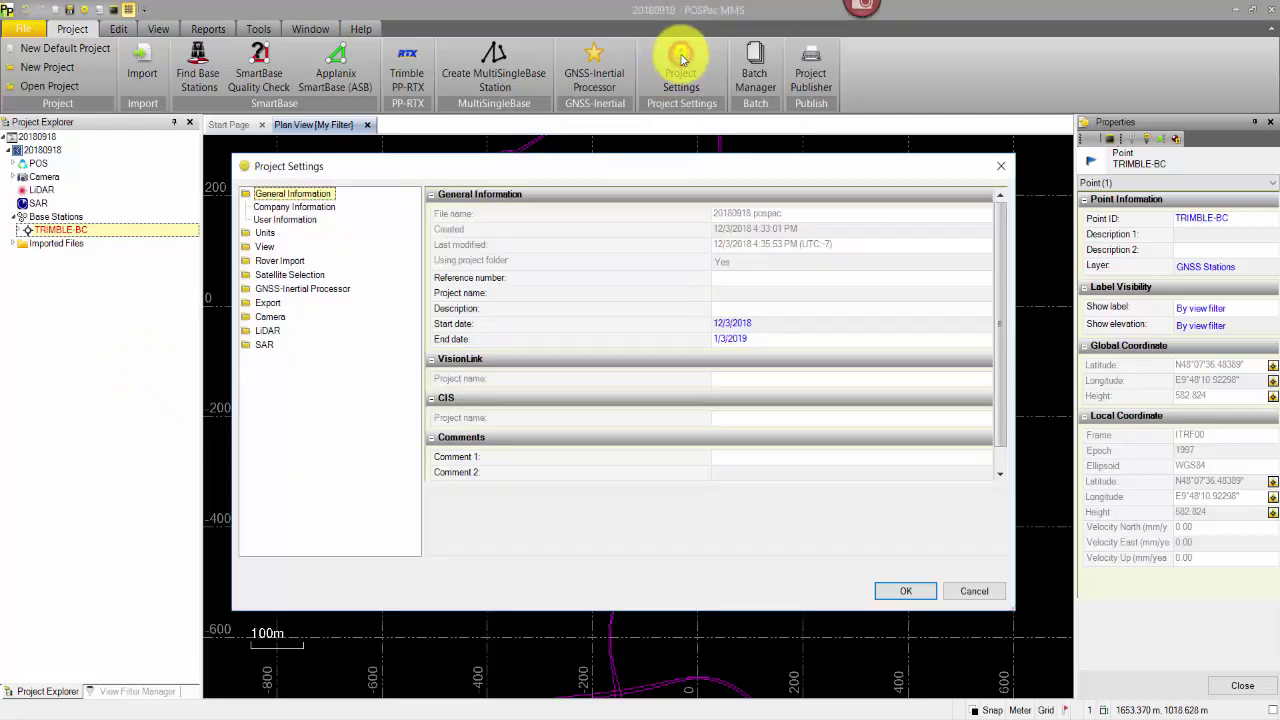
left_click(285, 289)
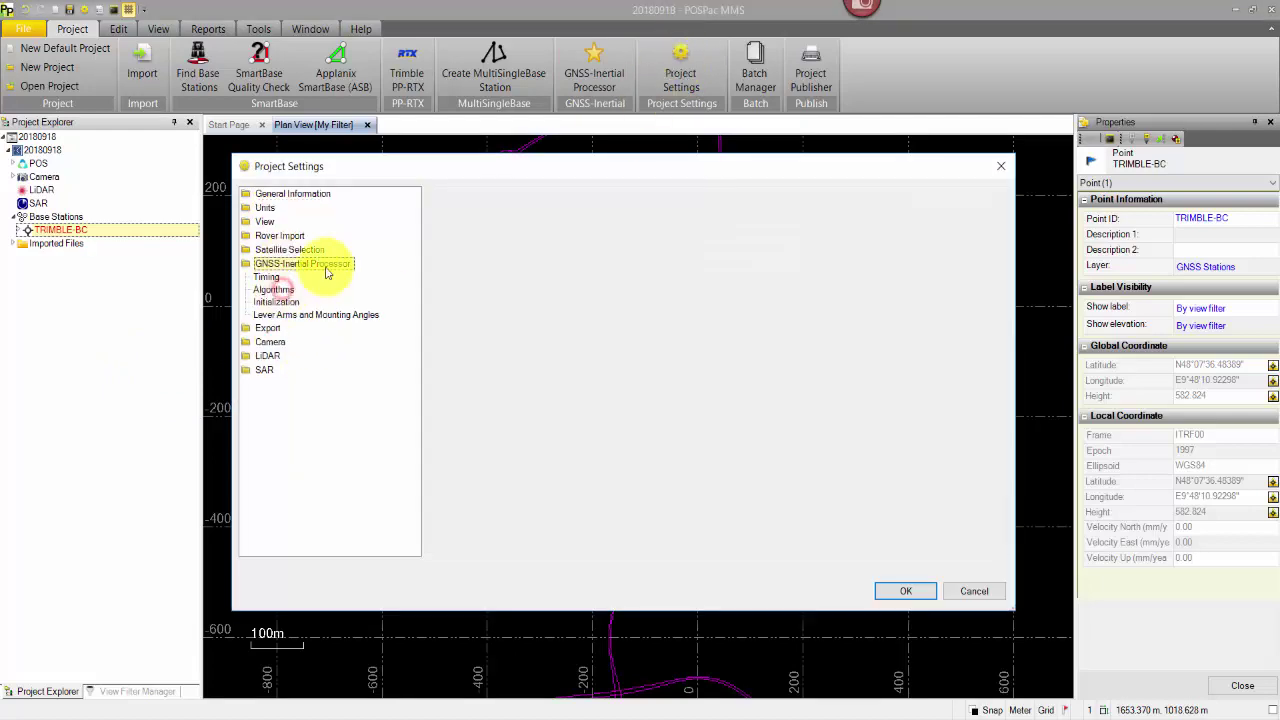
left_click(318, 313)
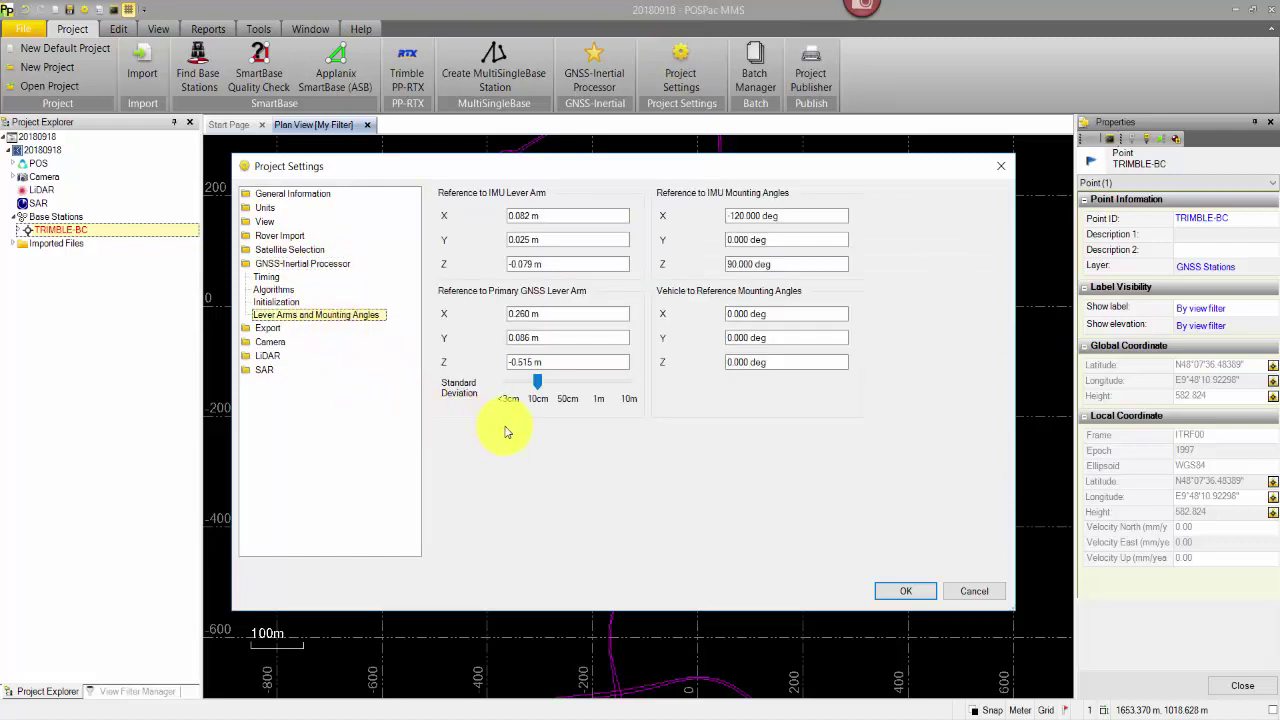
left_click_drag(538, 385, 503, 390)
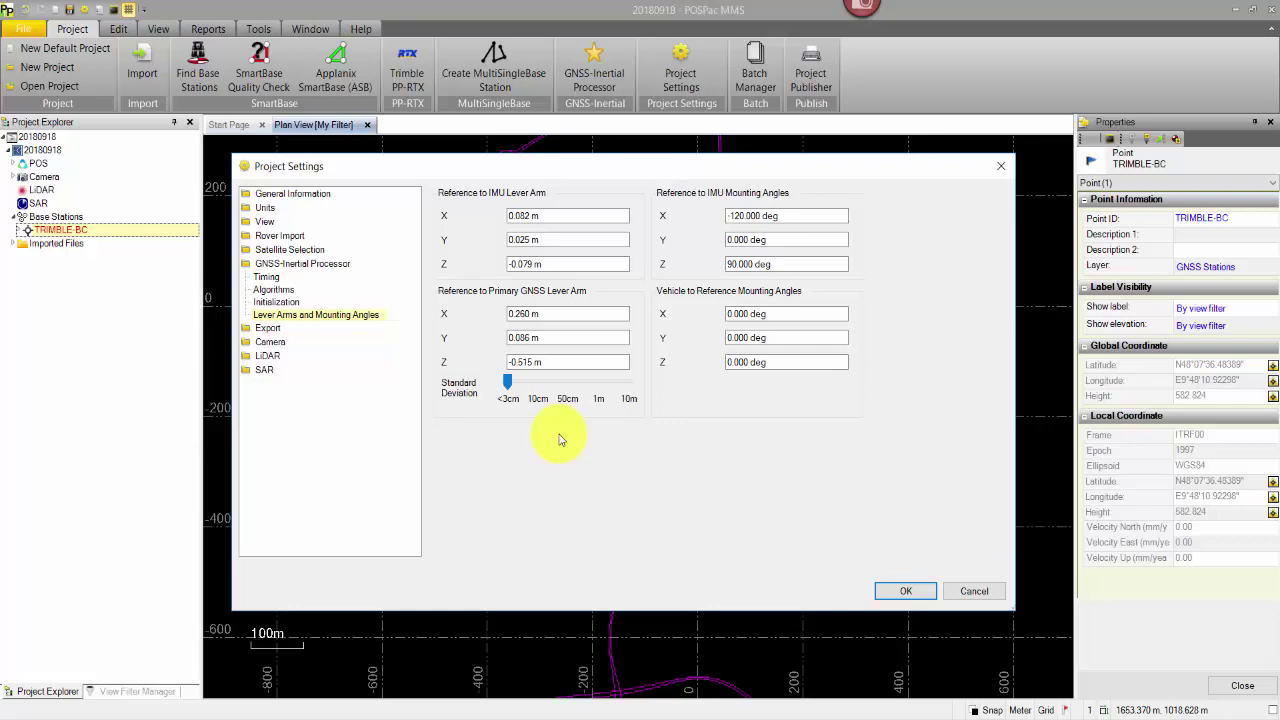
left_click(909, 591)
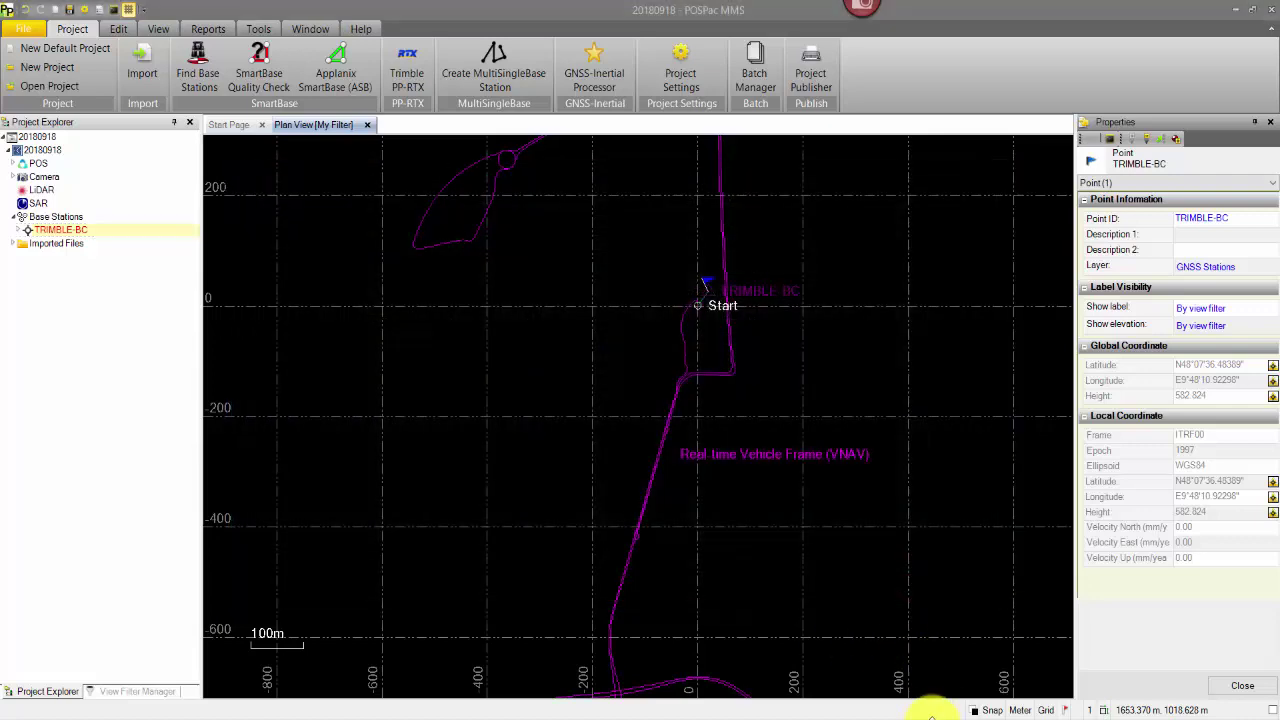
Run the GNSS-Inertial Processor in IN-Fusion Single Base mode to produce the SBET
left_click(613, 58)
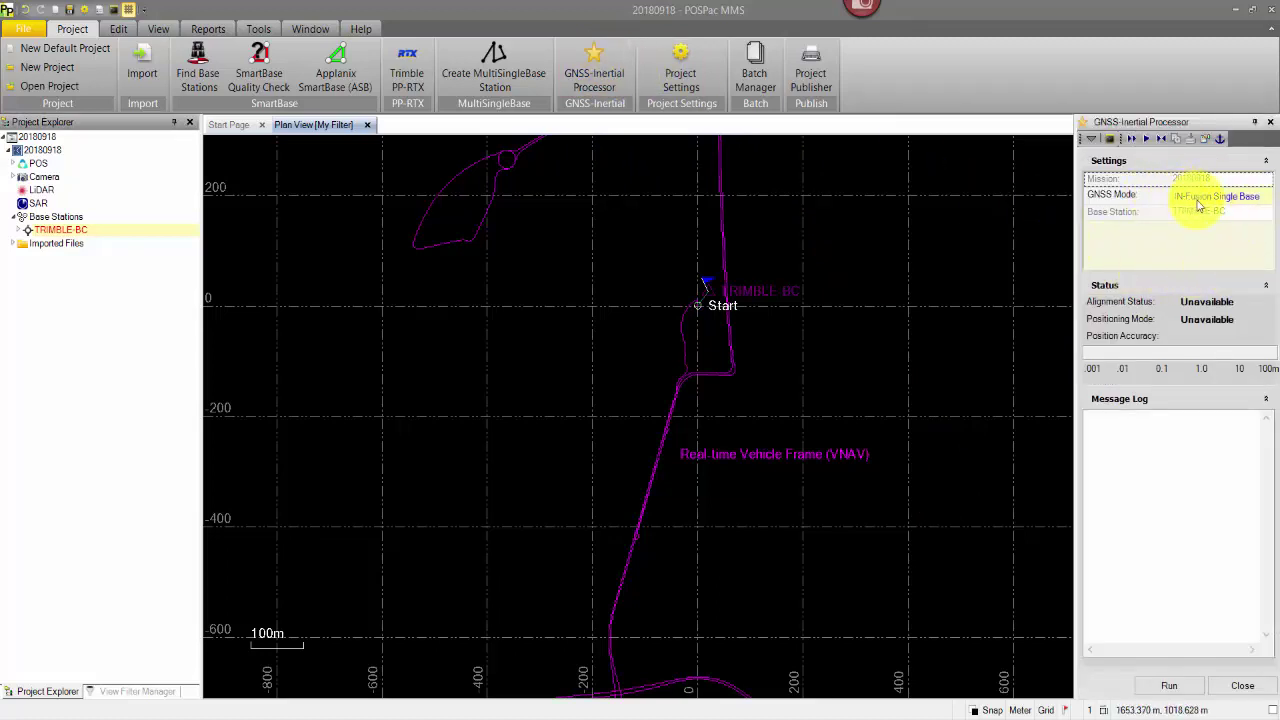
left_click(1237, 200)
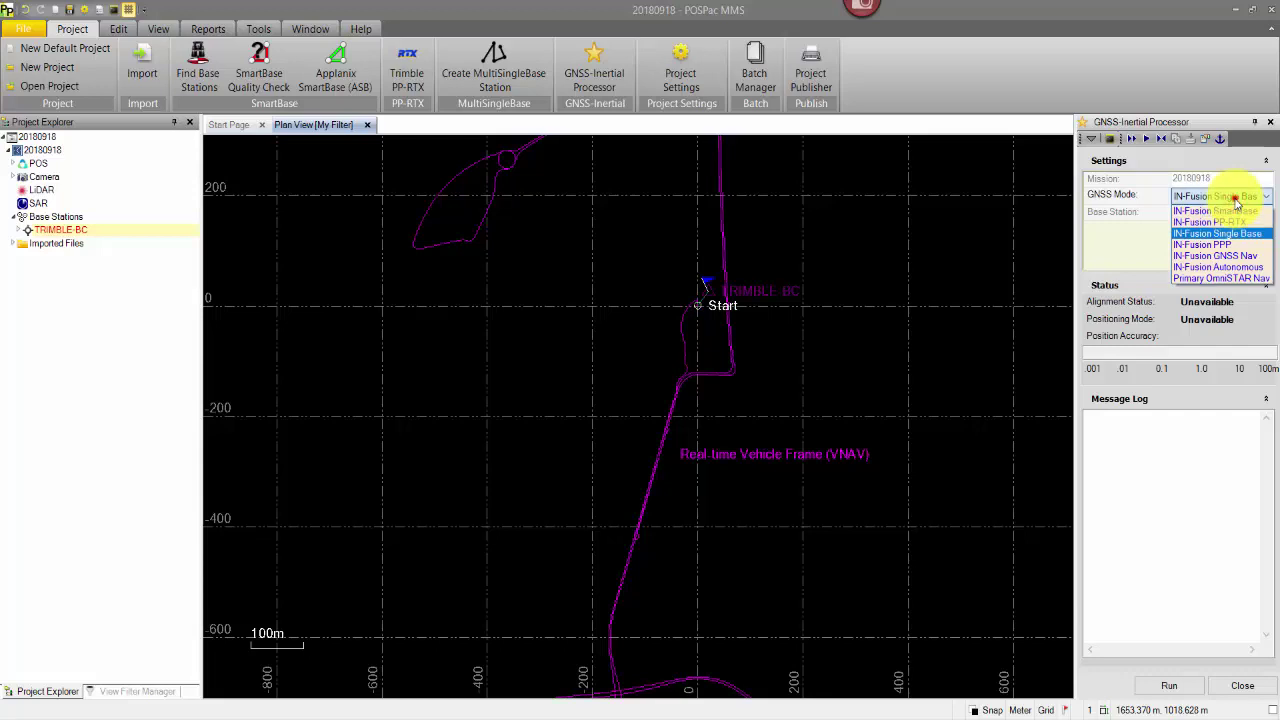
left_click(1237, 200)
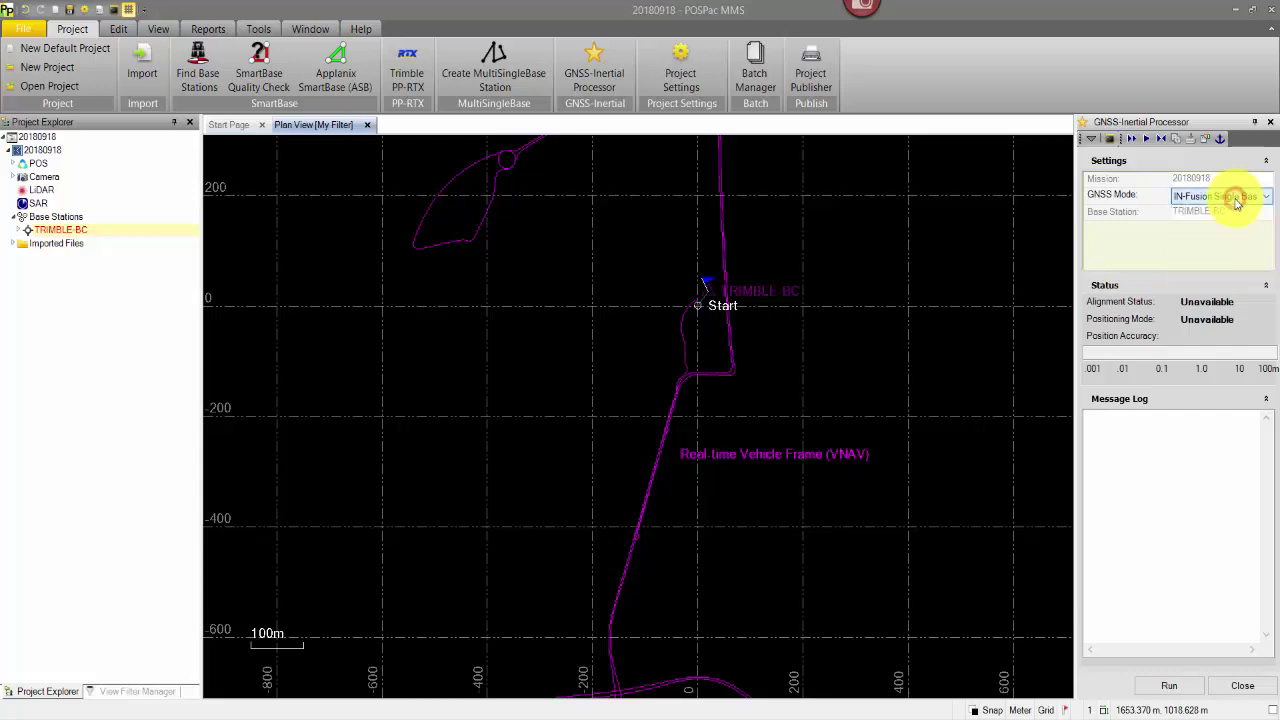
left_click(1169, 686)
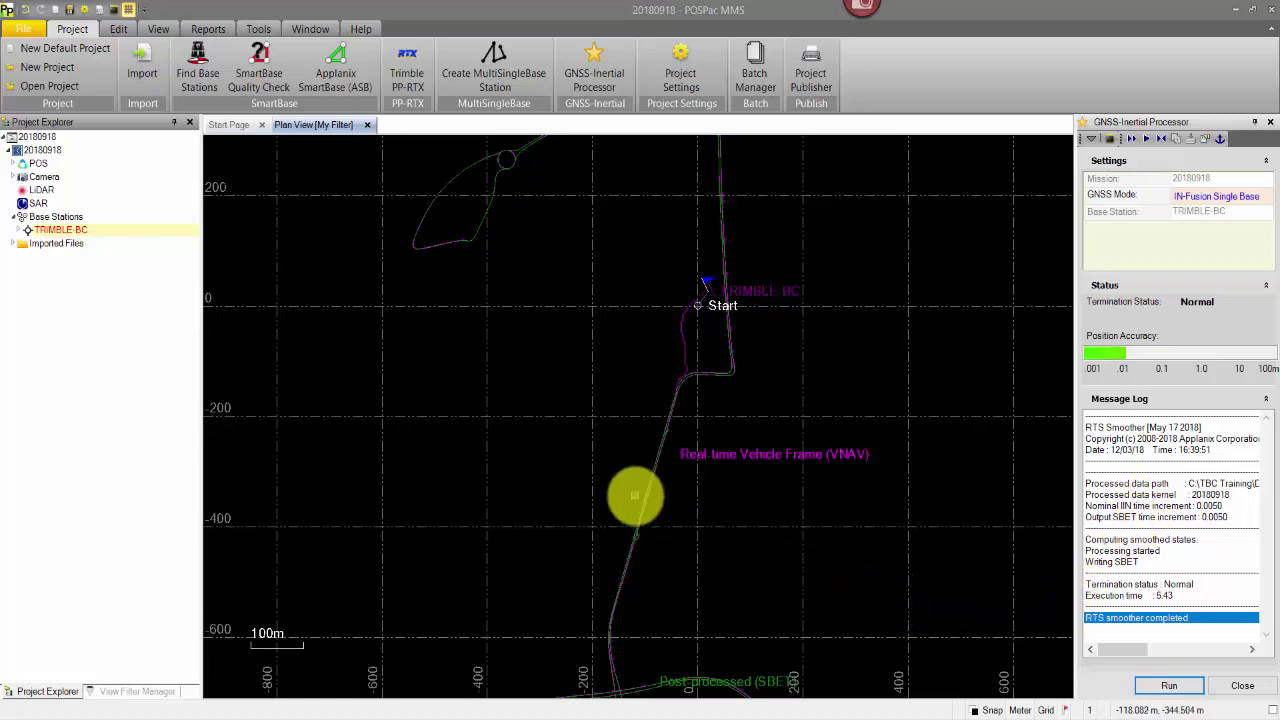
Uncheck the Real-time layer in the View Filter Manager, leaving only the SBET trajectory
mouse_move(723, 634)
left_mouse_down()
mouse_move(737, 523)
mouse_move(731, 537)
left_mouse_up()
scroll(640, 556, "up", 6)
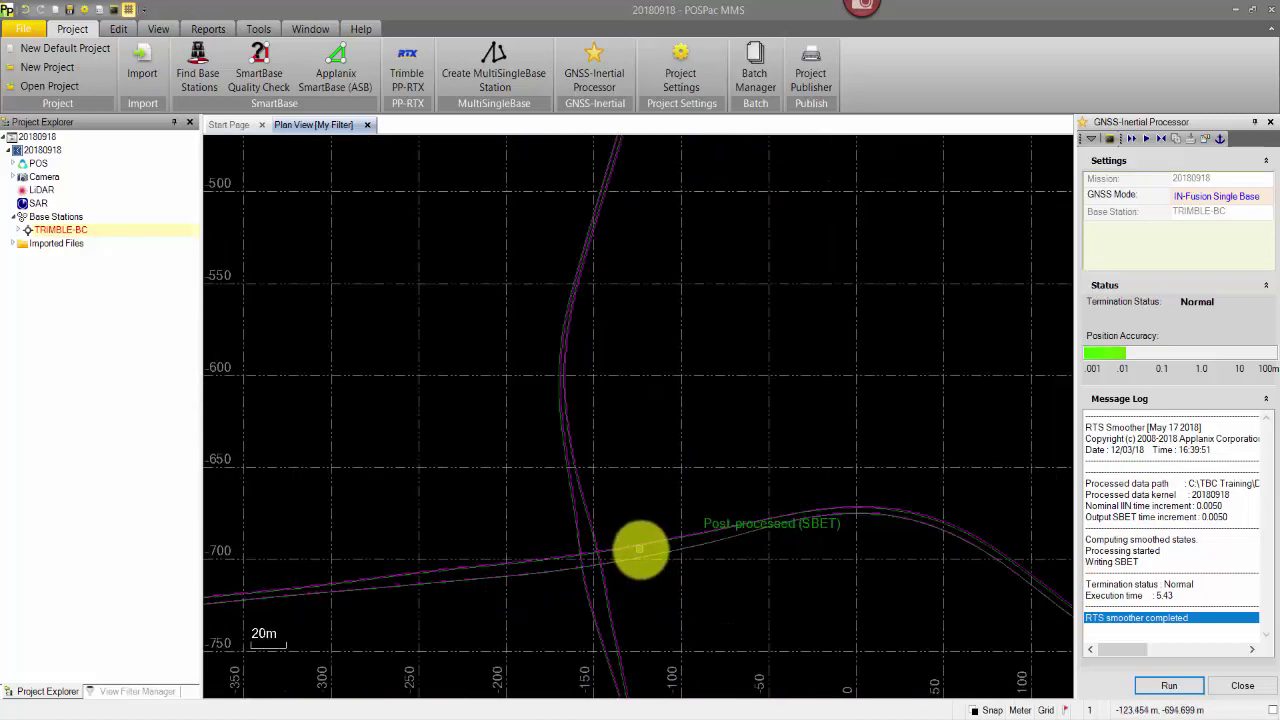
scroll(794, 520, "down", 6)
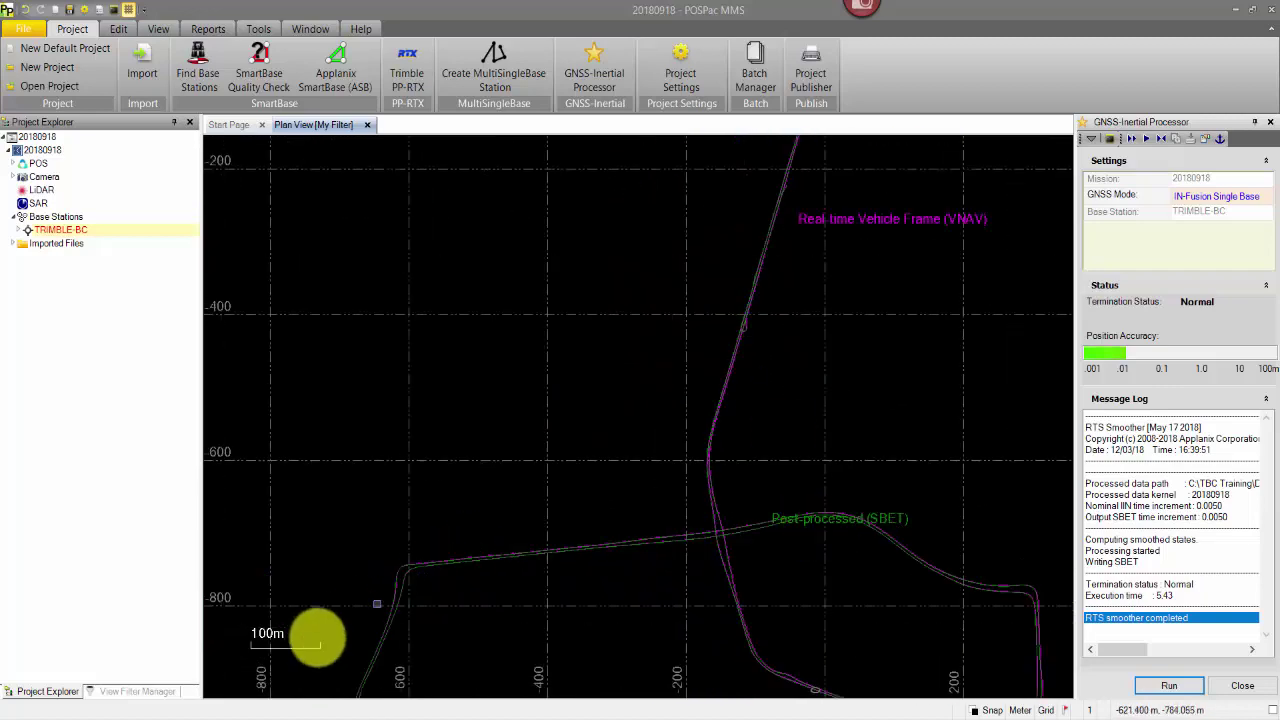
left_click(112, 691)
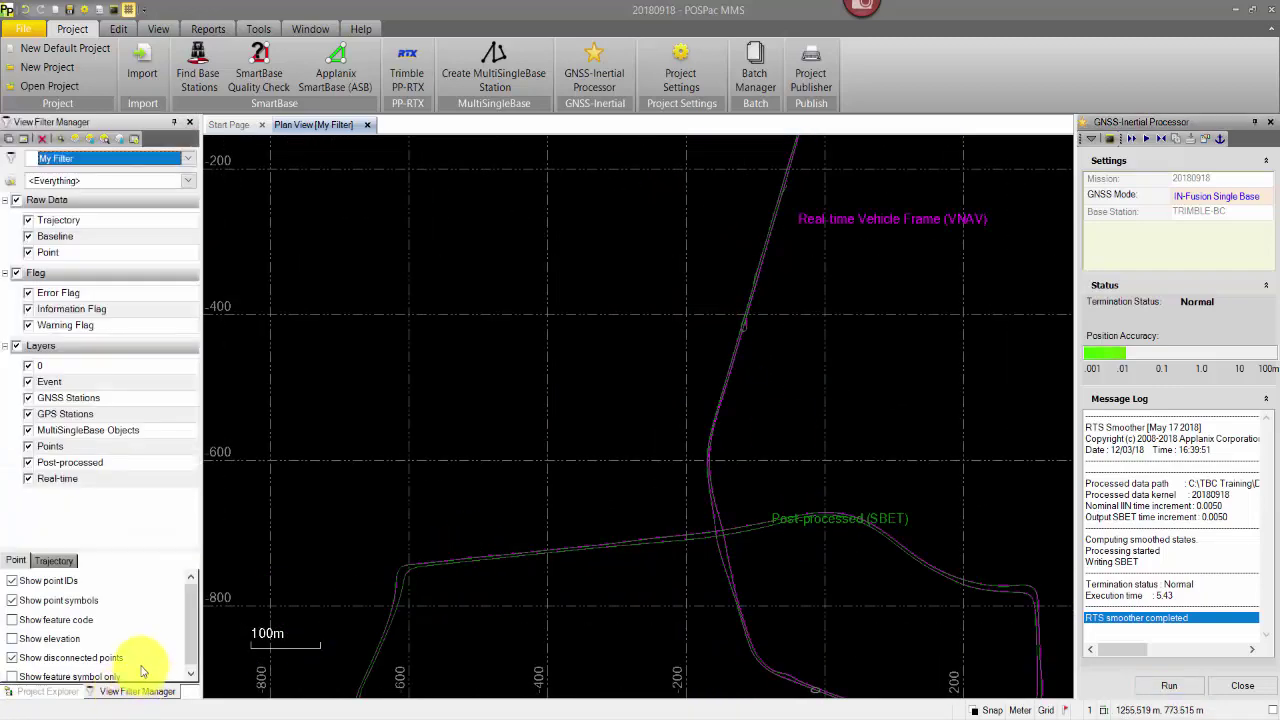
left_click(29, 480)
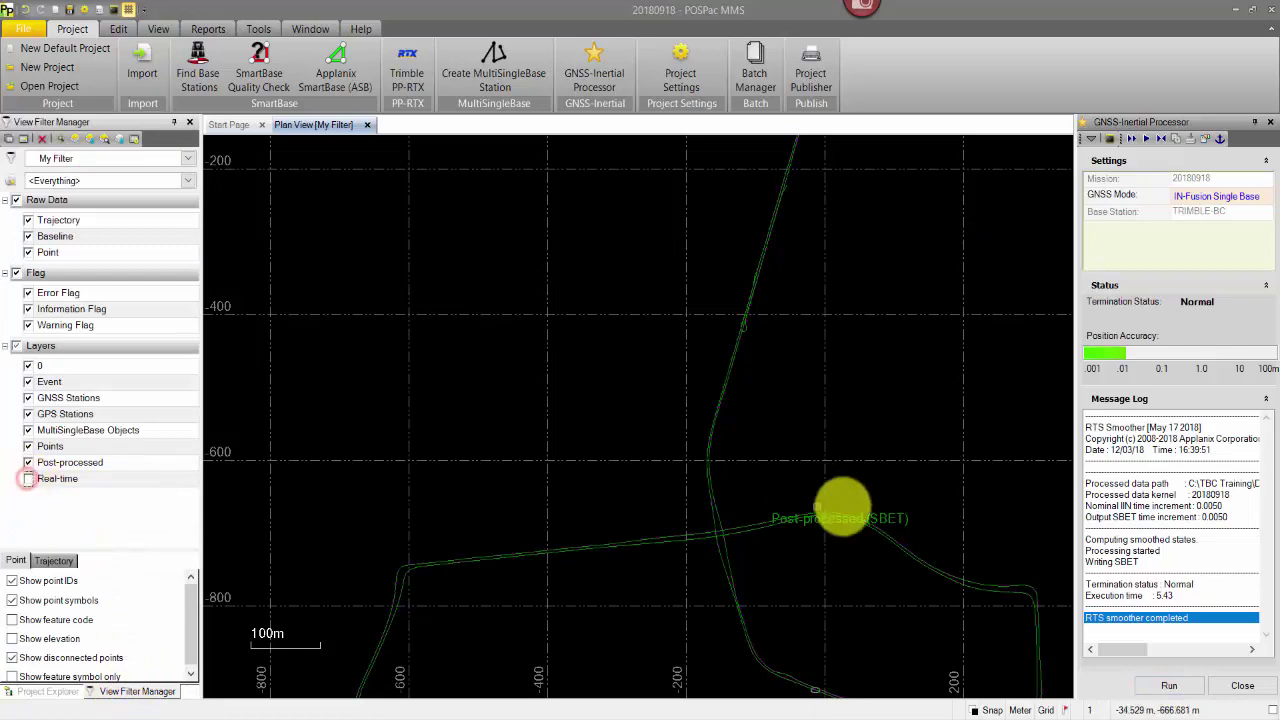
scroll(729, 556, "down", 3)
scroll(731, 440, "up", 2)
scroll(757, 466, "down", 2)
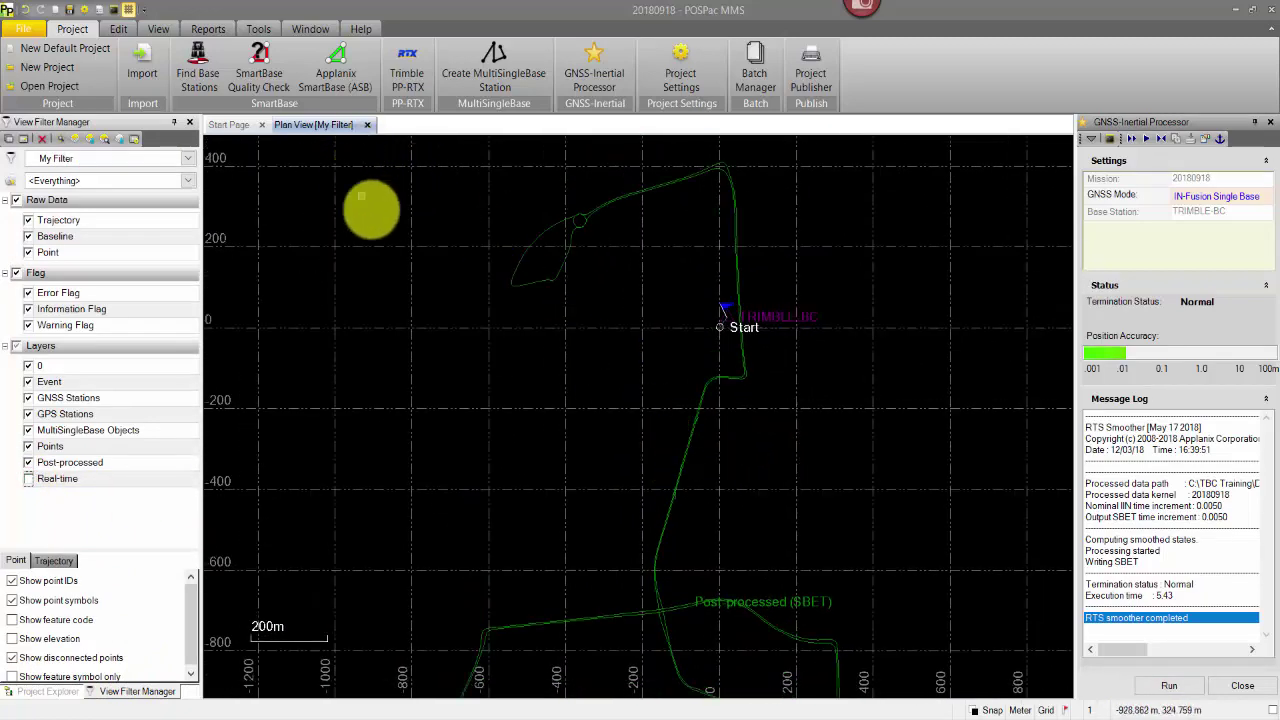
Plot the smoothed North, East and Down Position Error RMS together in a maximized window
left_click(208, 30)
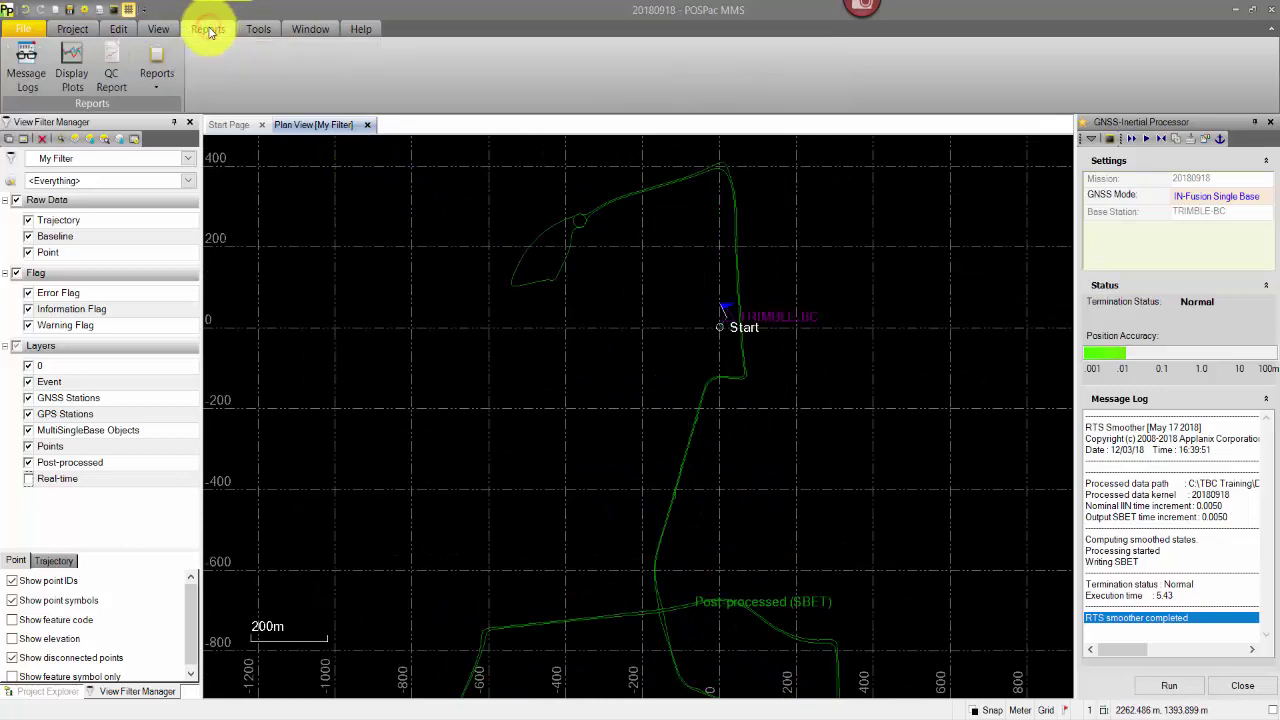
left_click(74, 64)
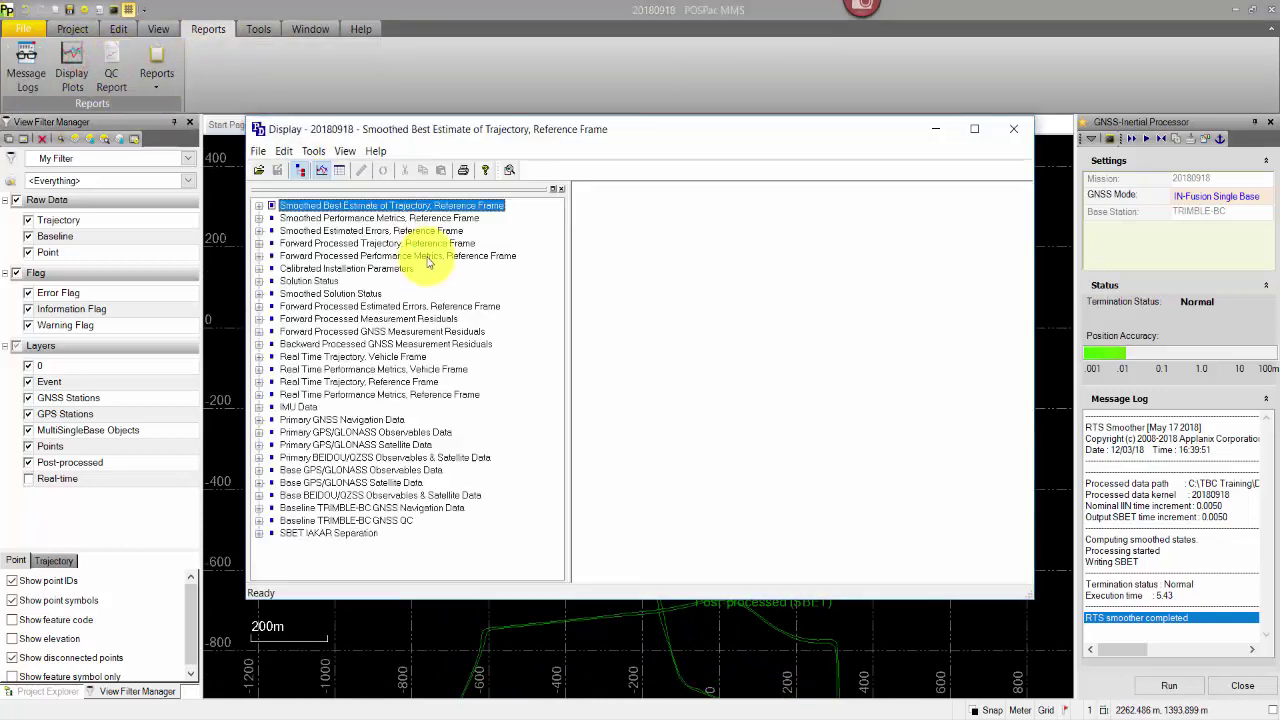
left_click(315, 219)
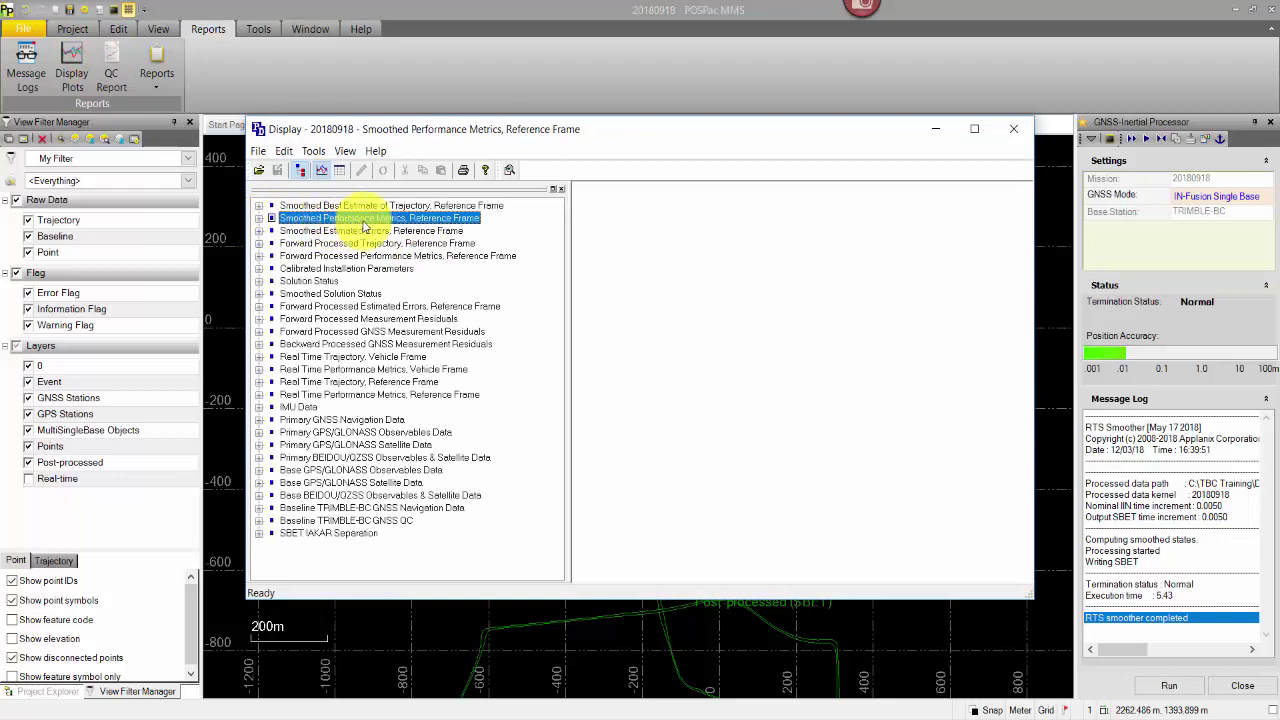
left_click(258, 218)
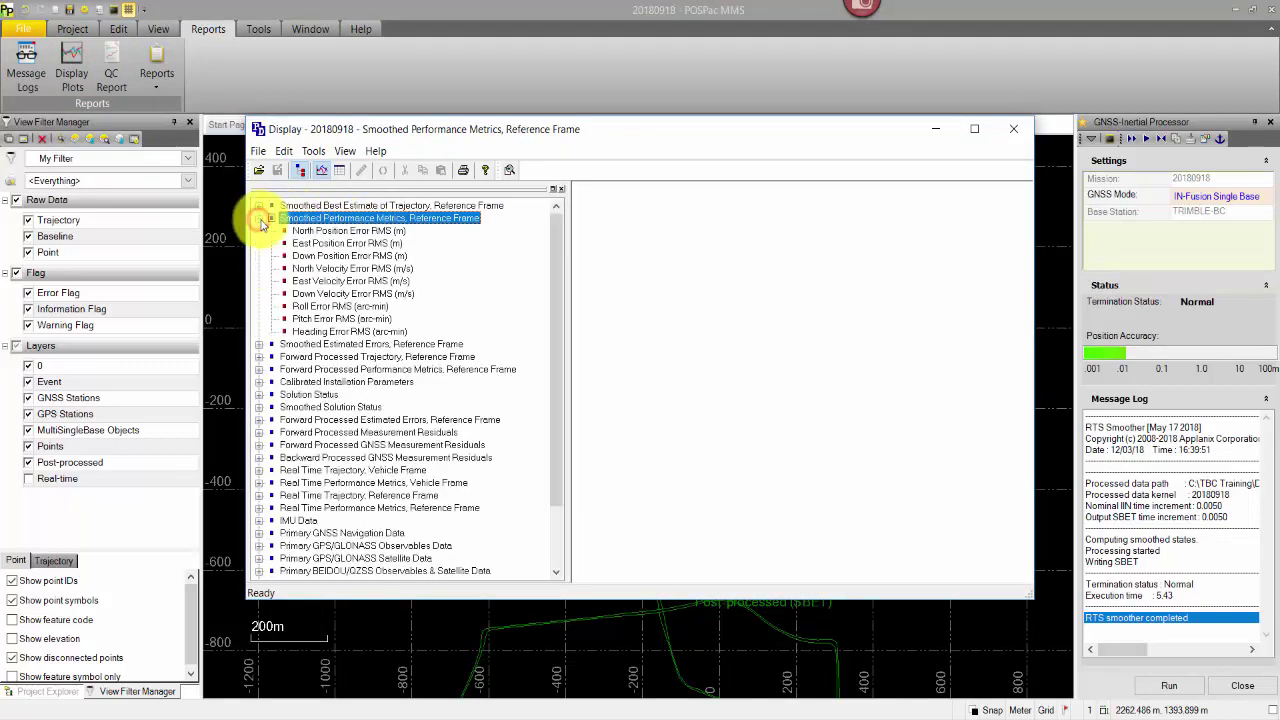
left_click(328, 232)
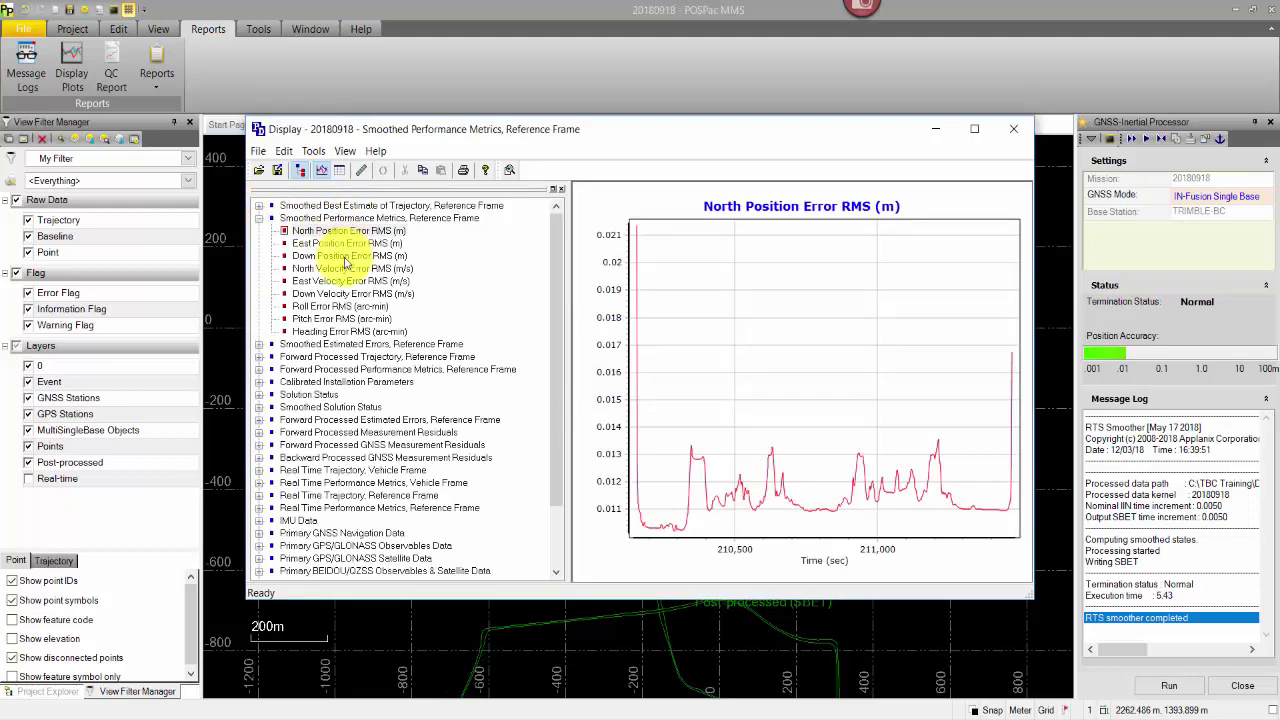
left_click(346, 257, "shift")
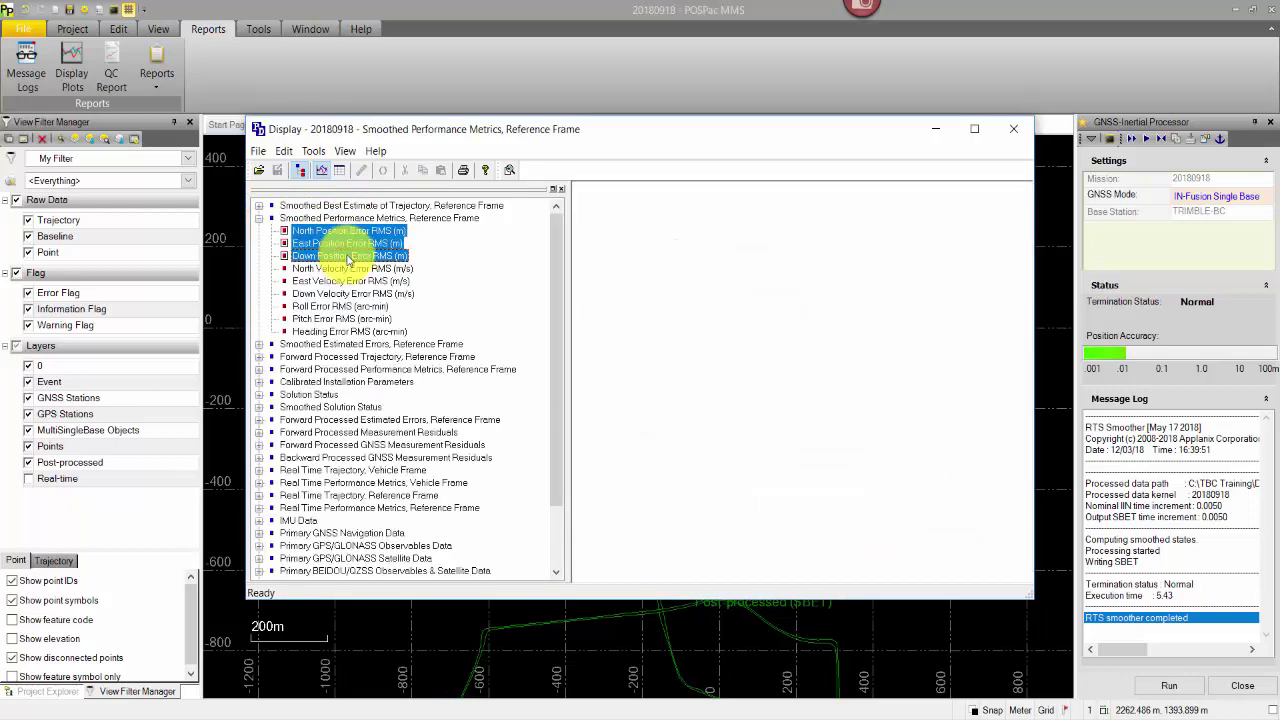
right_click(348, 260)
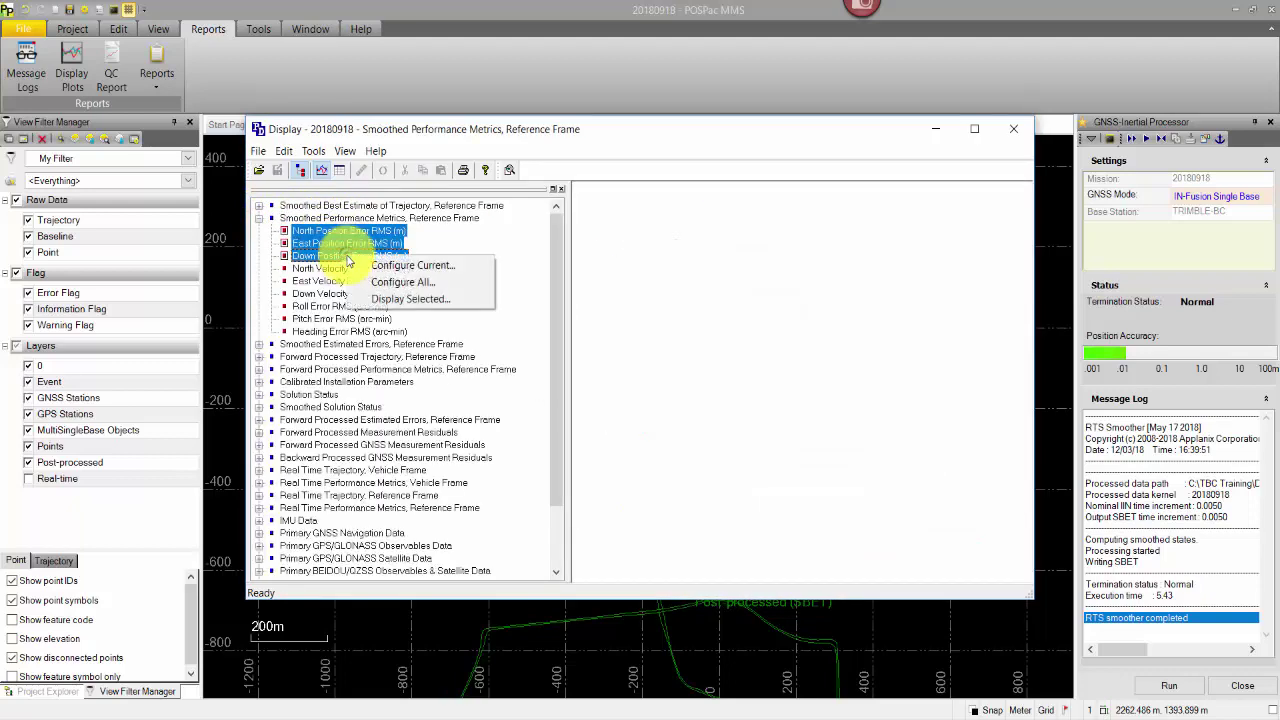
left_click(414, 299)
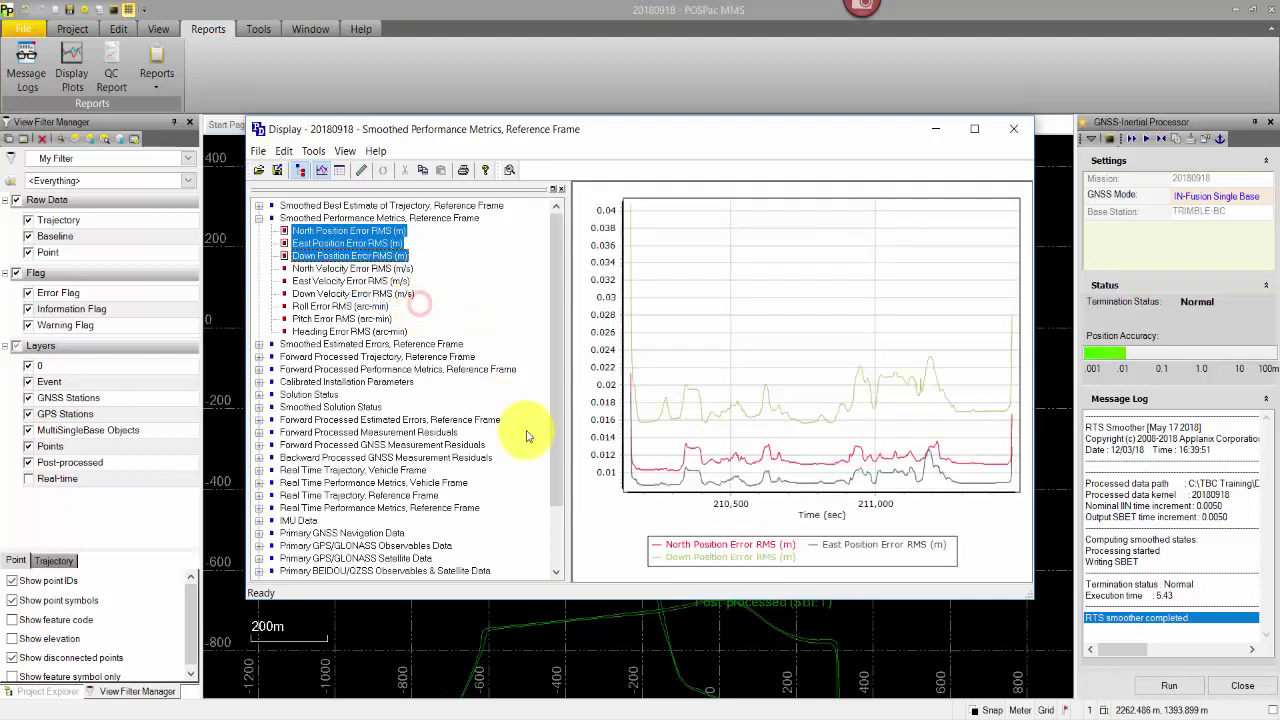
left_click(974, 128)
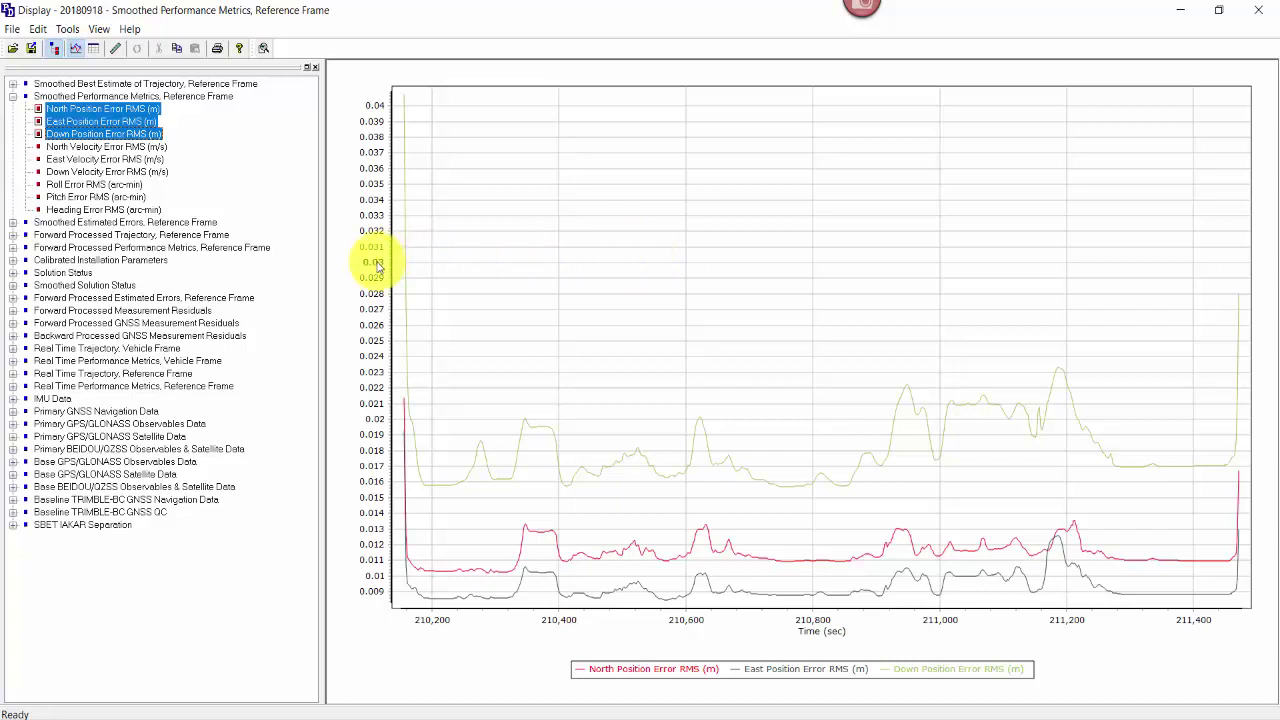
Close the plots and show the TRIMBLE-BC base station's properties, height 582.824 m
left_click(1258, 10)
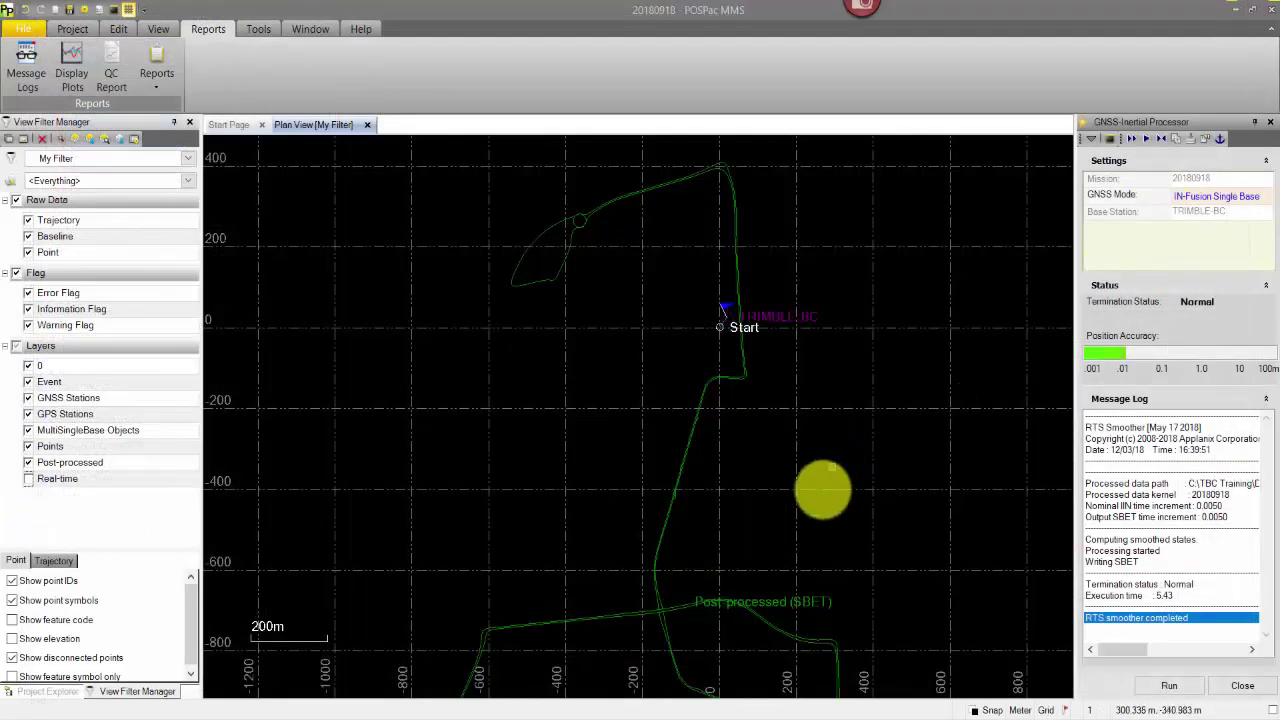
left_click_drag(789, 620, 794, 543)
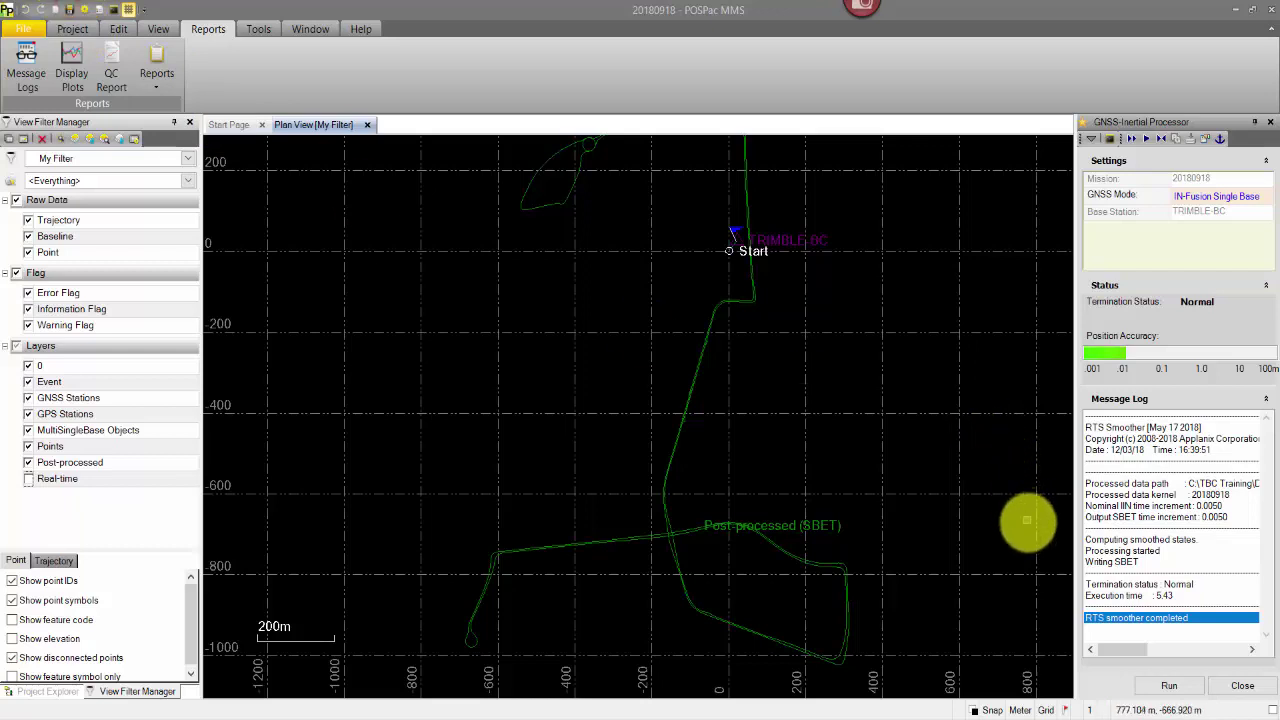
left_click(1238, 689)
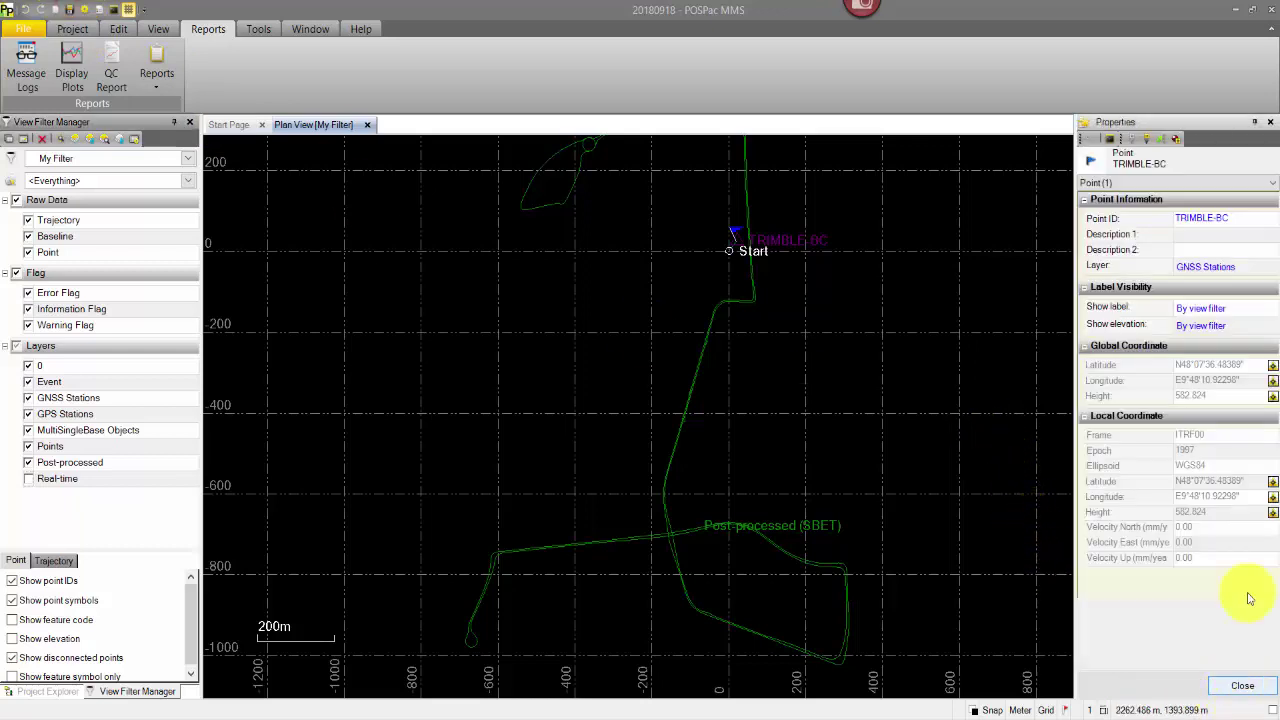
left_click(1265, 12)
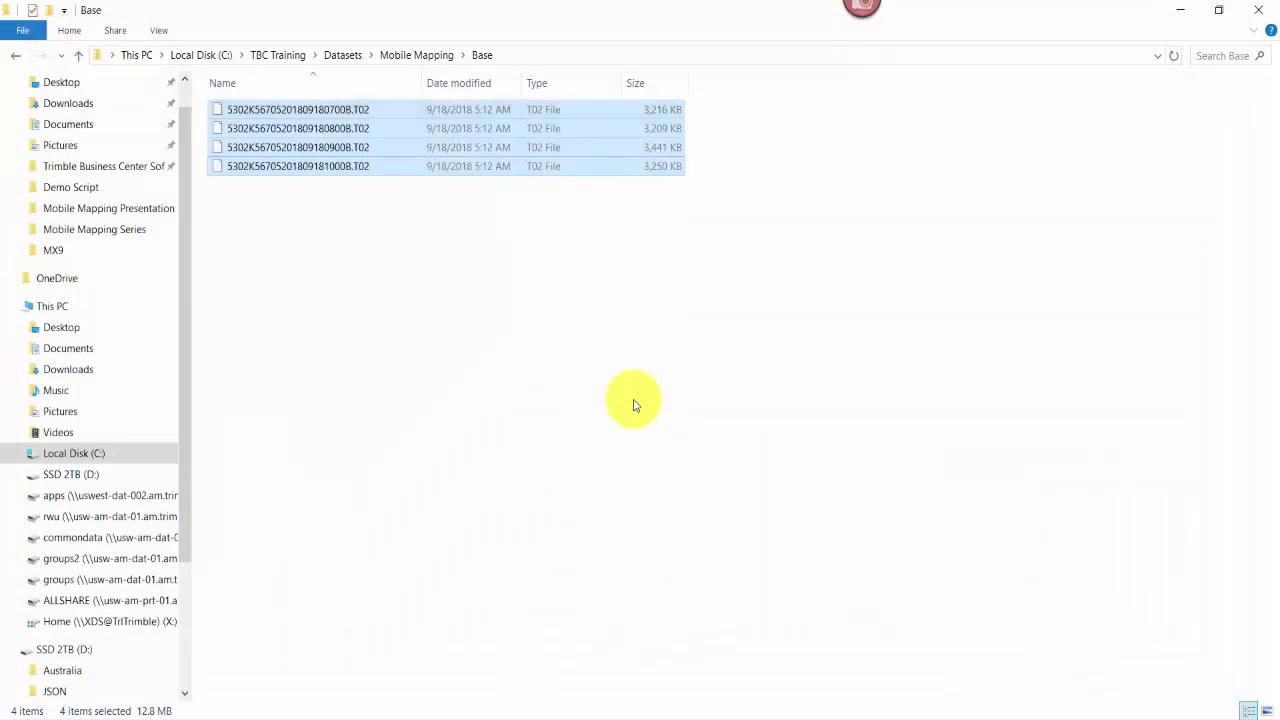
left_click(630, 400)
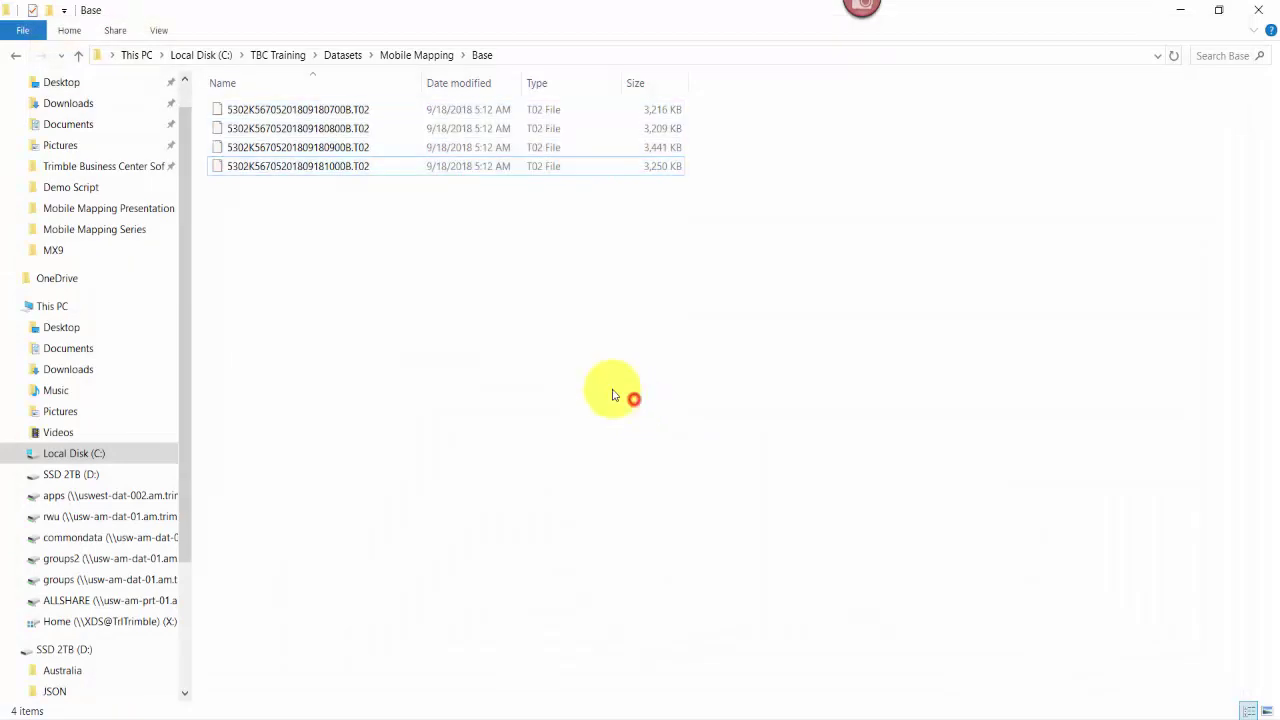
left_click(423, 55)
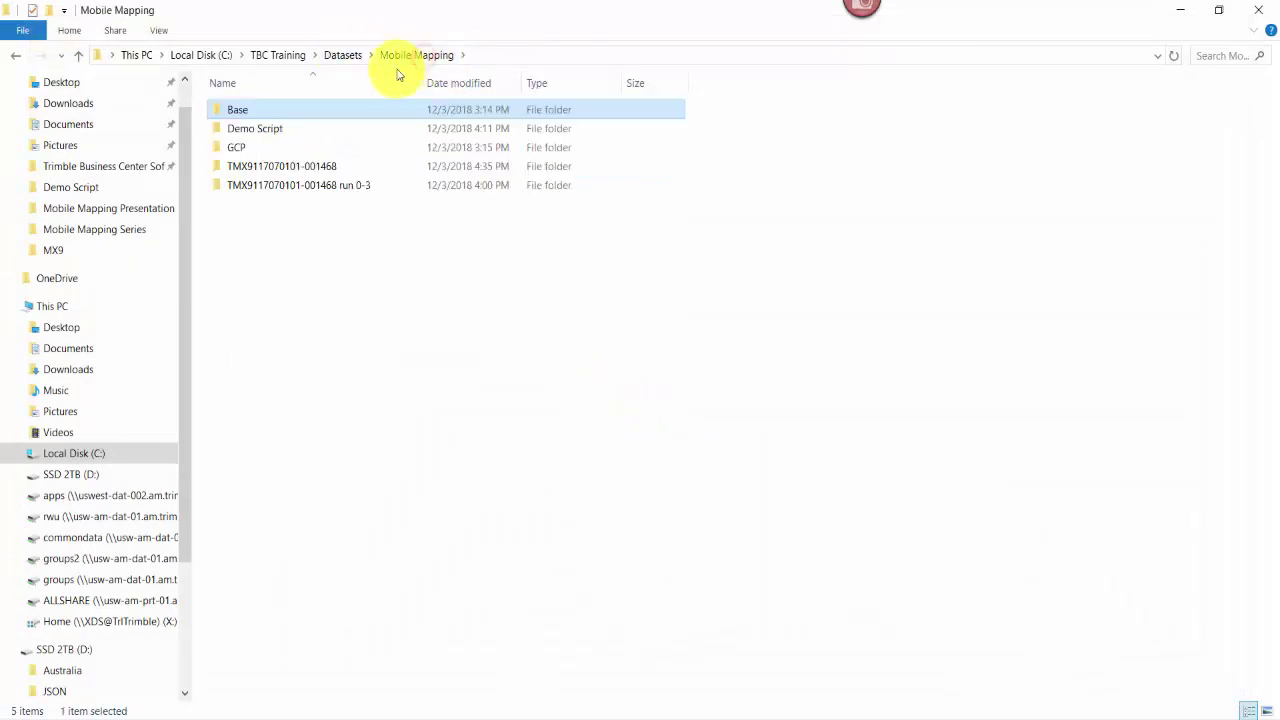
double_click(243, 165)
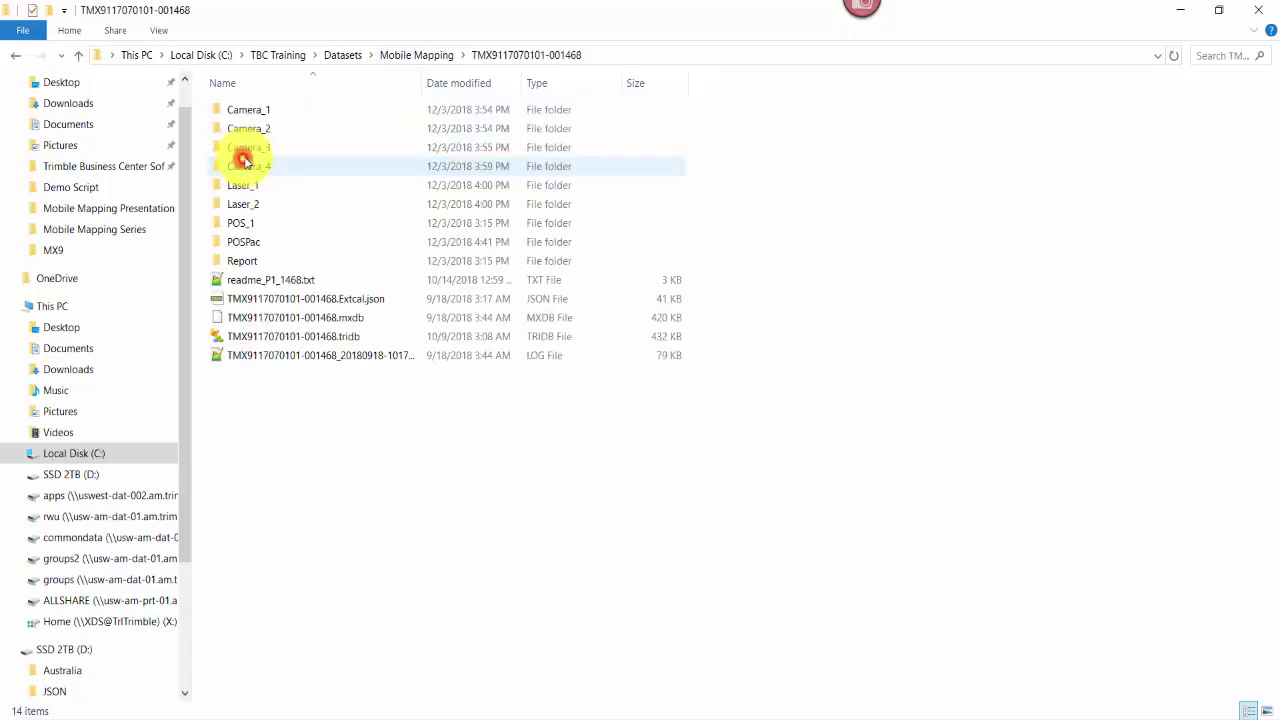
double_click(266, 245)
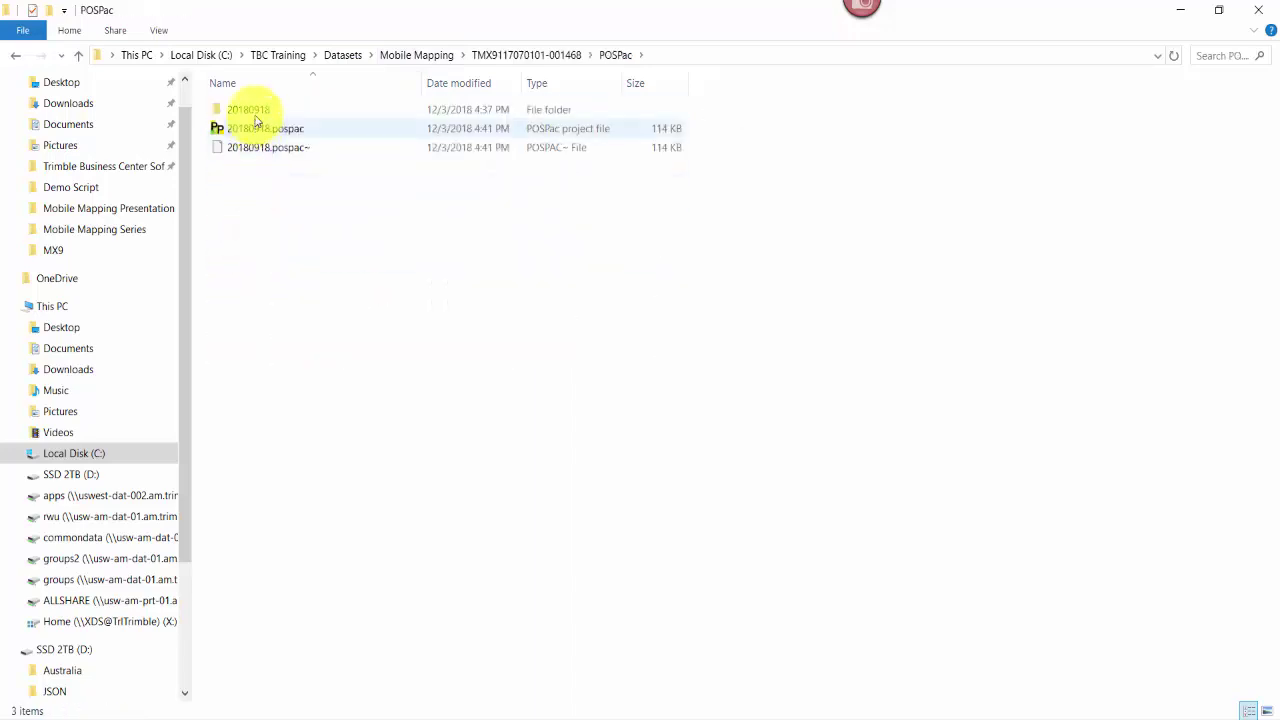
double_click(259, 111)
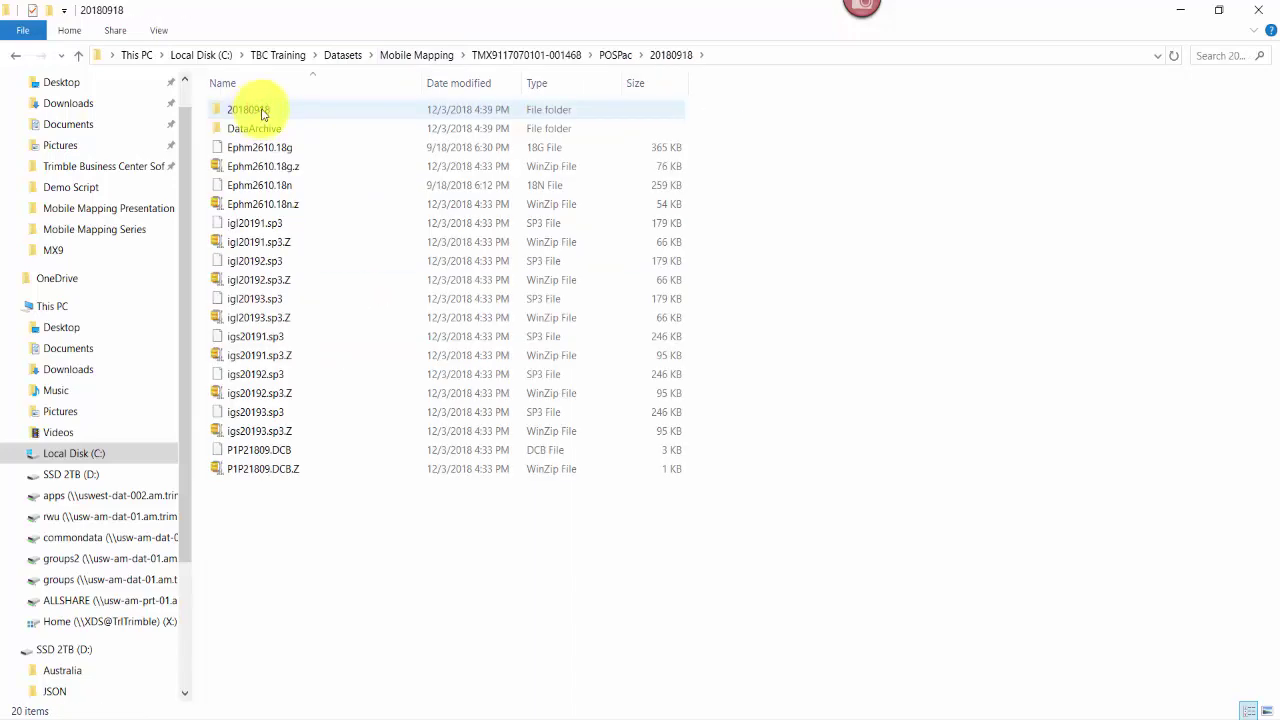
double_click(262, 113)
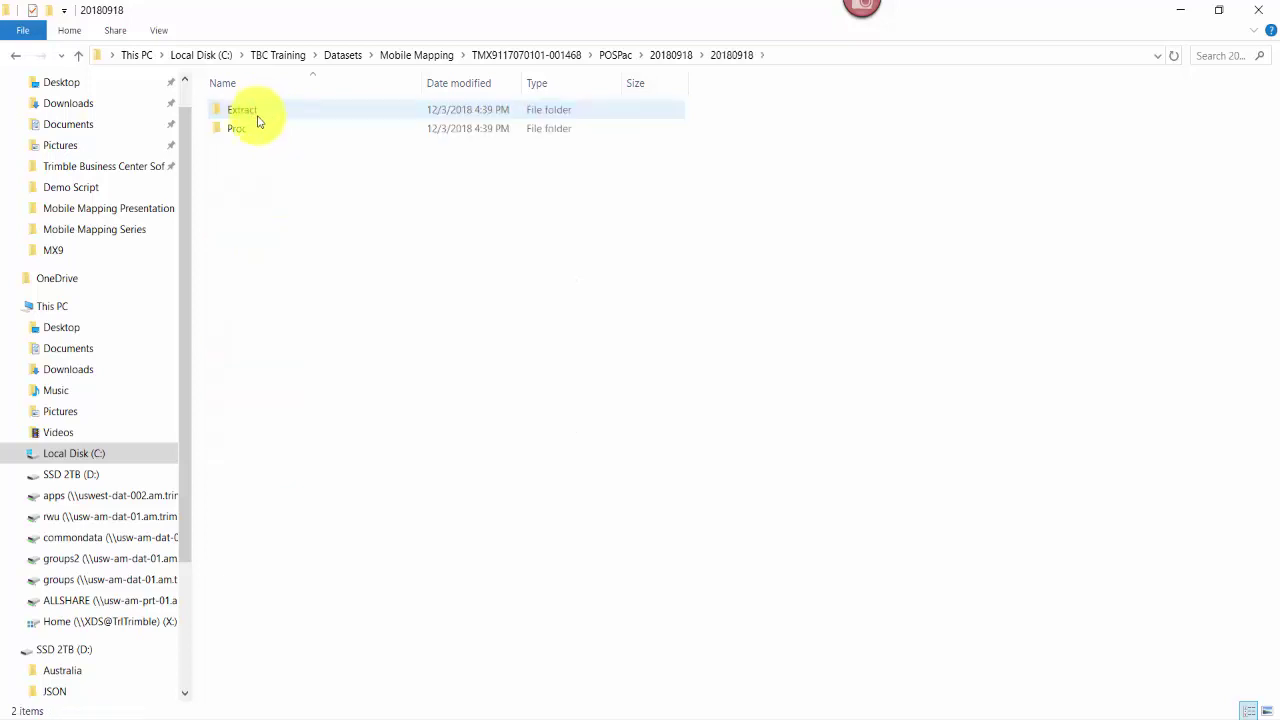
double_click(251, 130)
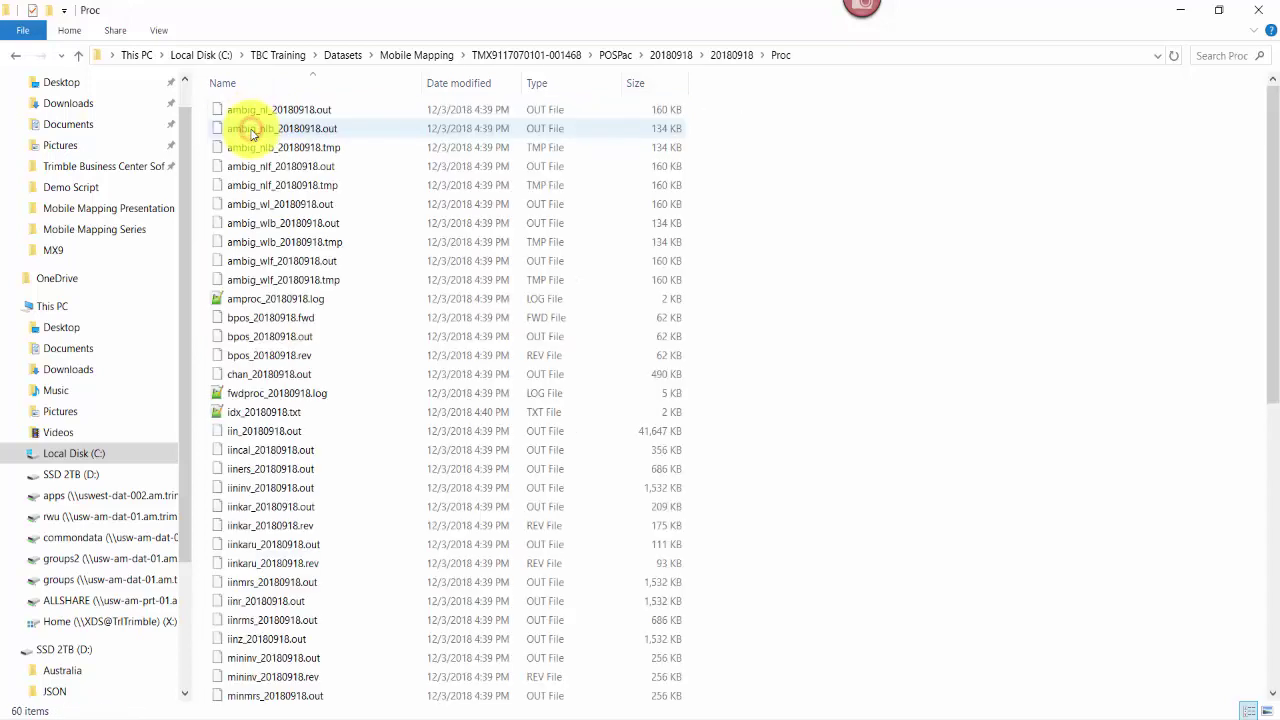
left_click(321, 303)
key("s")
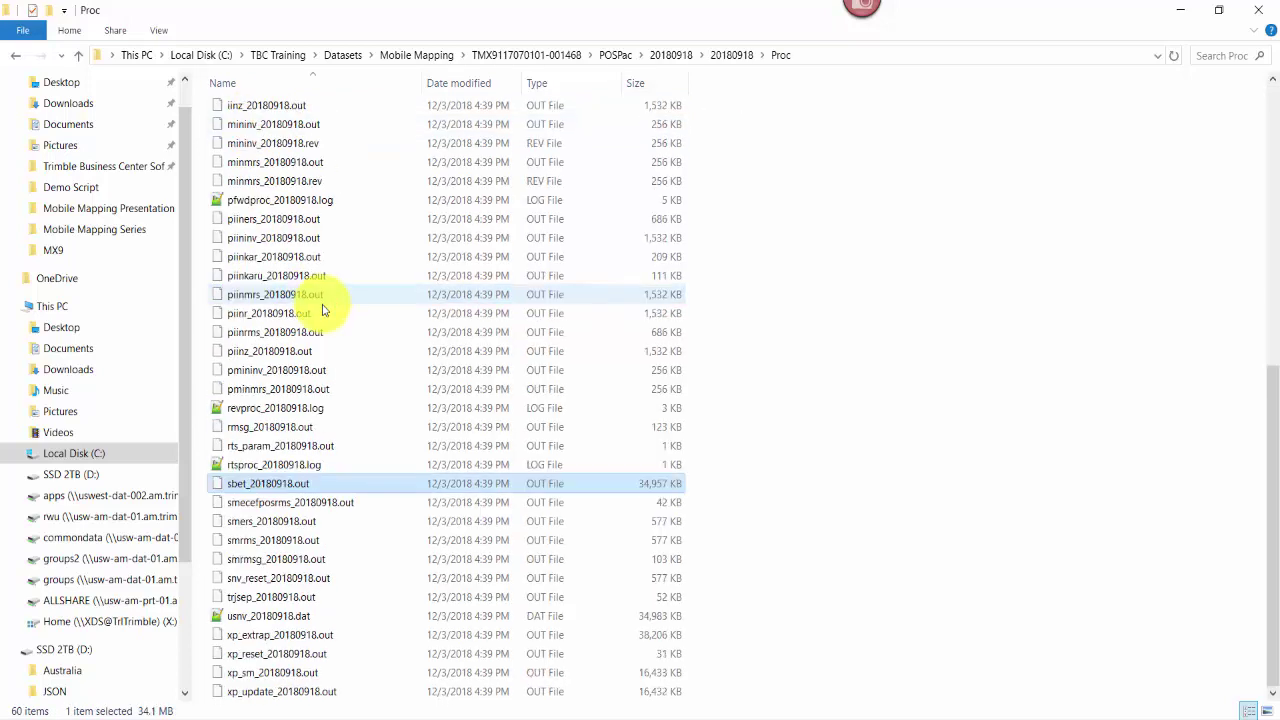